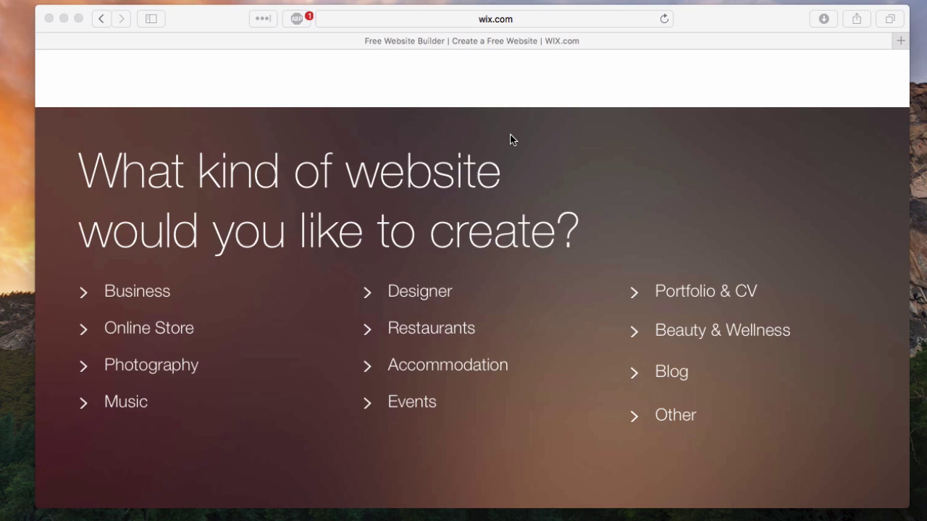
Step: Look through the subcategories of the website types, including Online Store, Photography, Accommodation, Restaurants and Blog
scroll(510, 139, "down", 1)
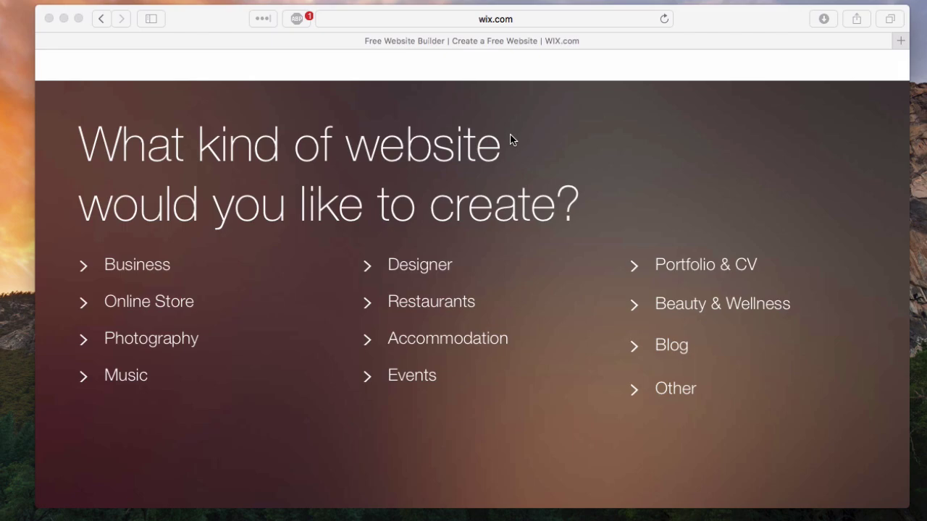
left_click(136, 267)
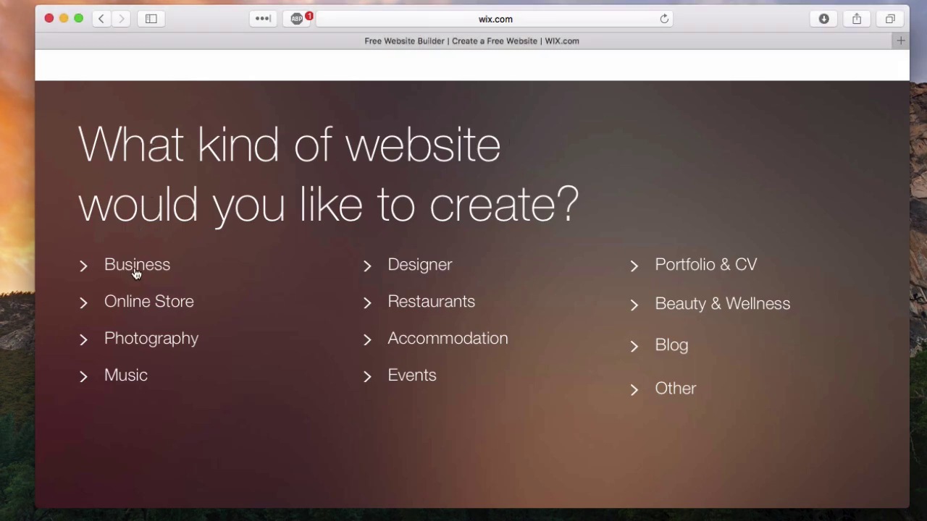
left_click(149, 417)
left_click(179, 485)
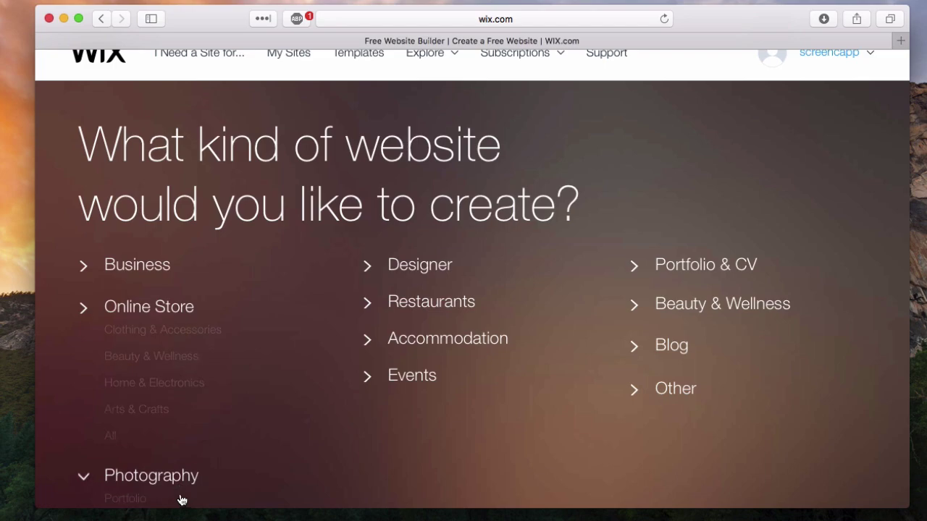
left_click(371, 340)
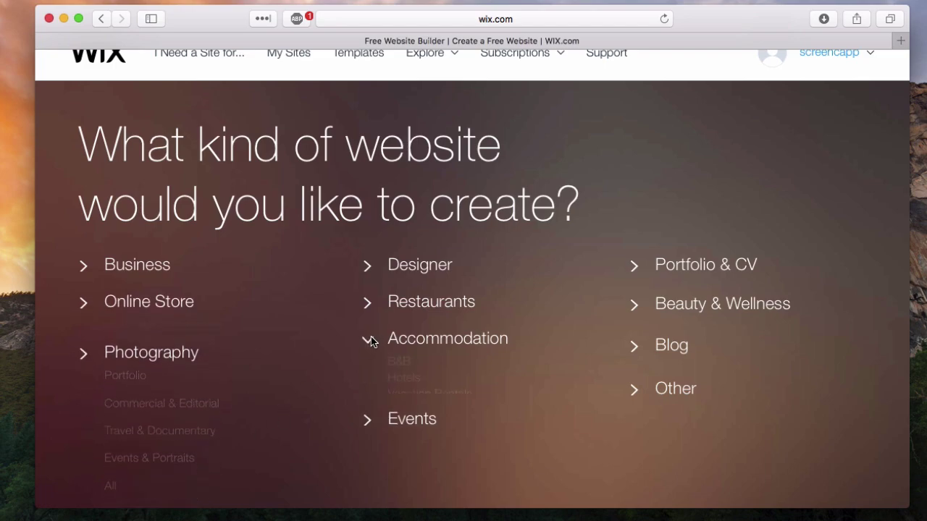
left_click(465, 308)
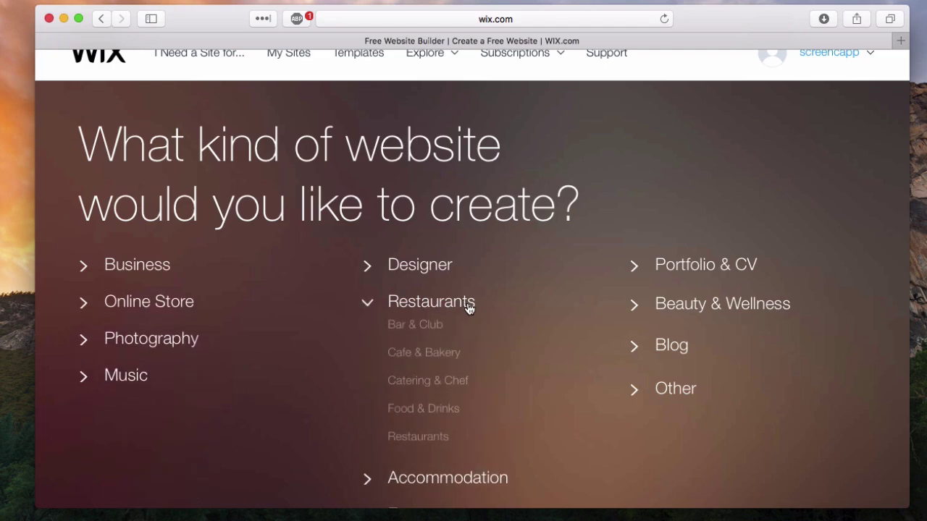
left_click(466, 307)
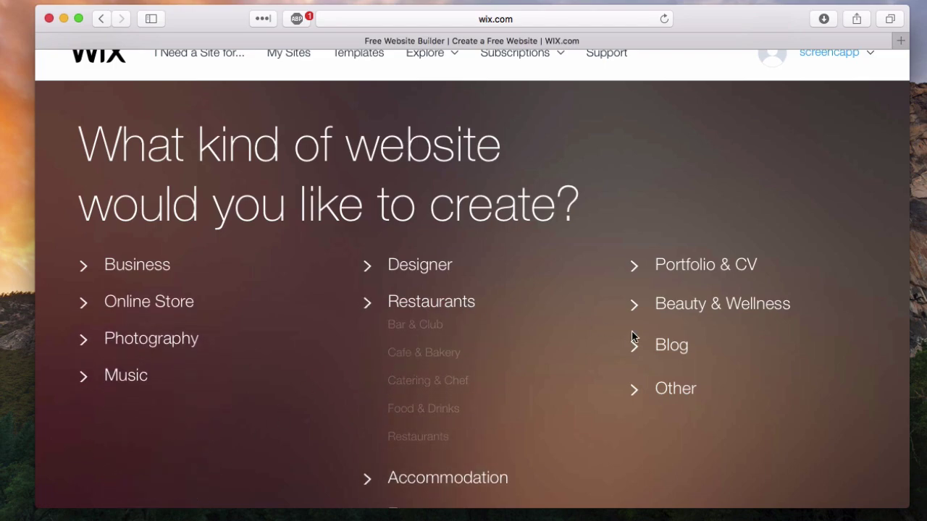
left_click(667, 349)
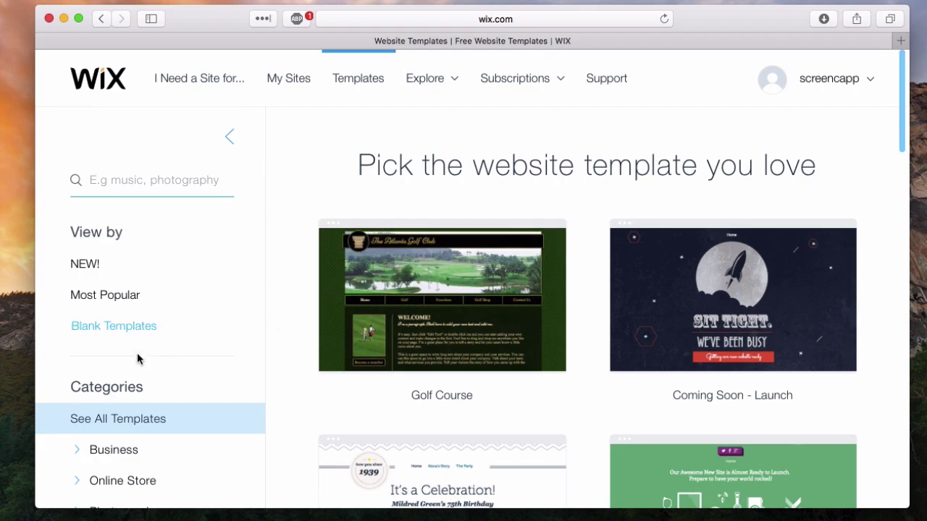
Step: Browse the website template gallery and its categories, and open the Blank Templates collection
scroll(130, 362, "down", 3)
scroll(130, 362, "down", 6)
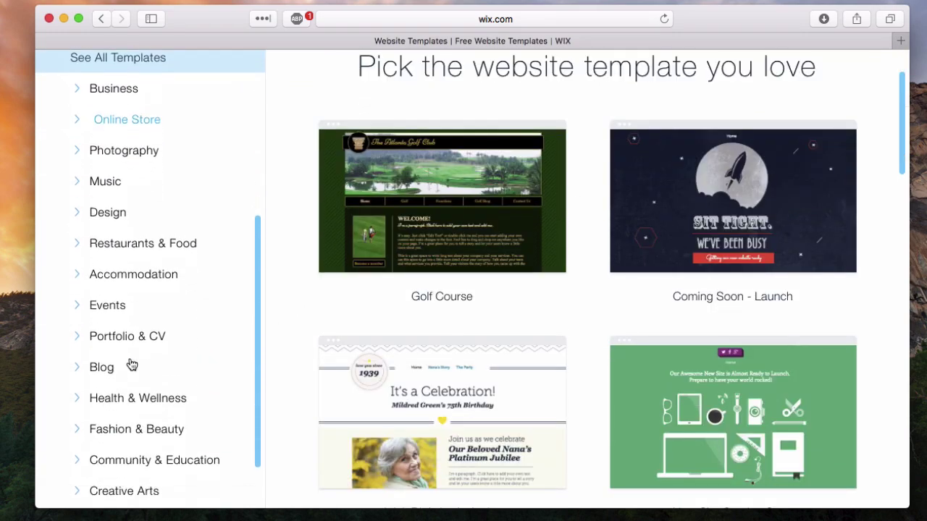
scroll(679, 293, "down", 10)
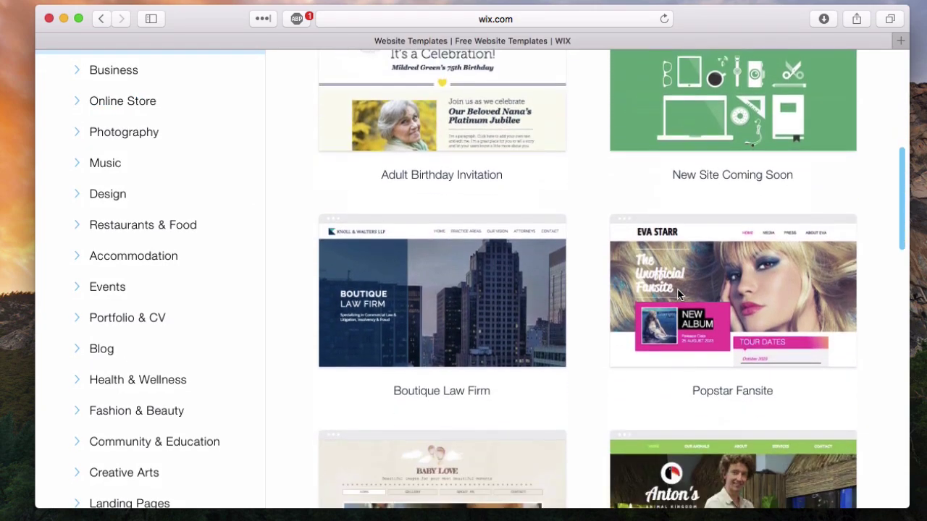
scroll(677, 289, "up", 10)
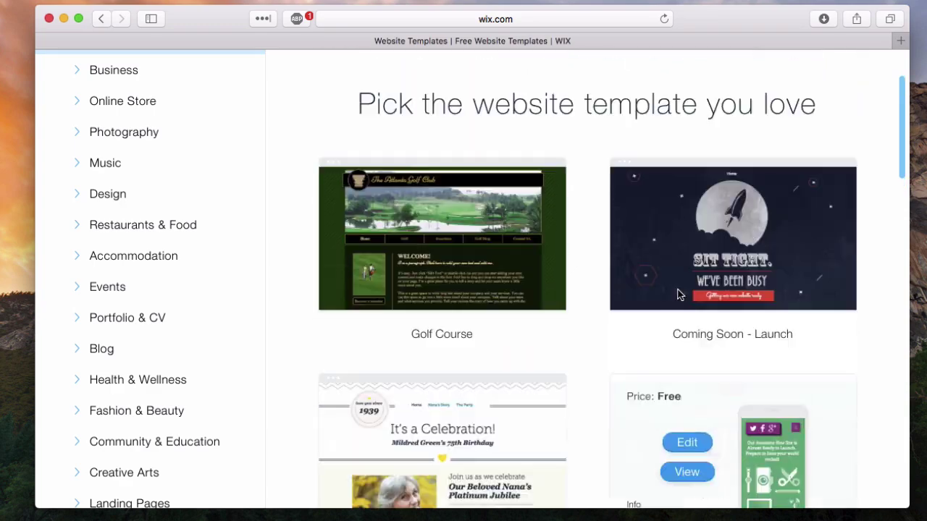
scroll(678, 293, "up", 2)
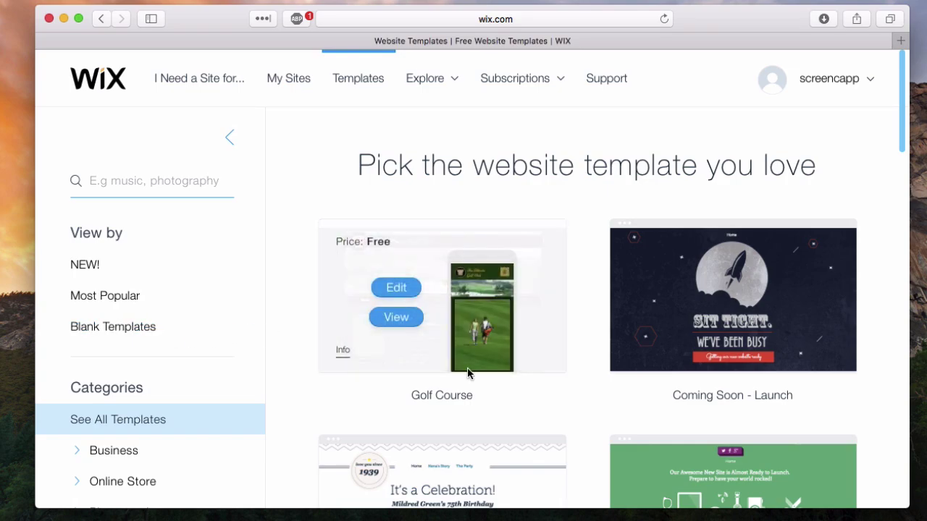
scroll(468, 374, "down", 3)
scroll(468, 373, "down", 5)
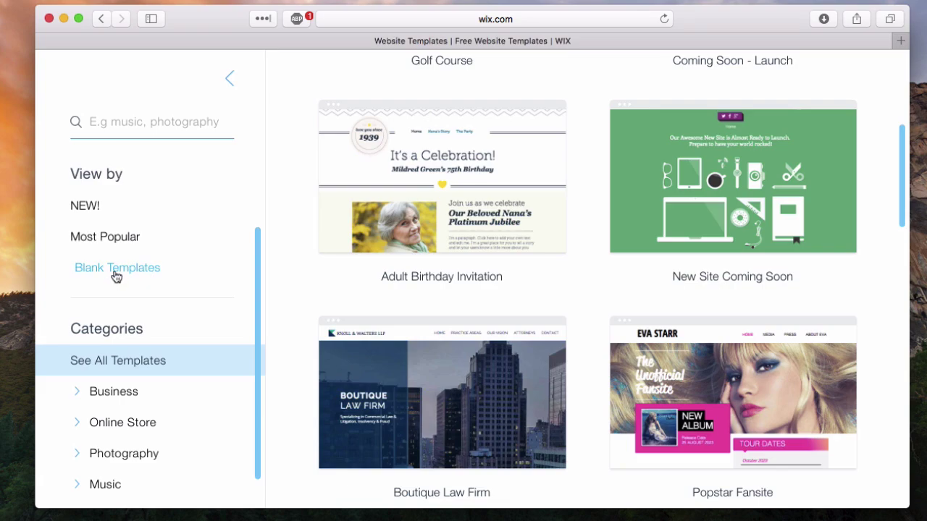
left_click(116, 274)
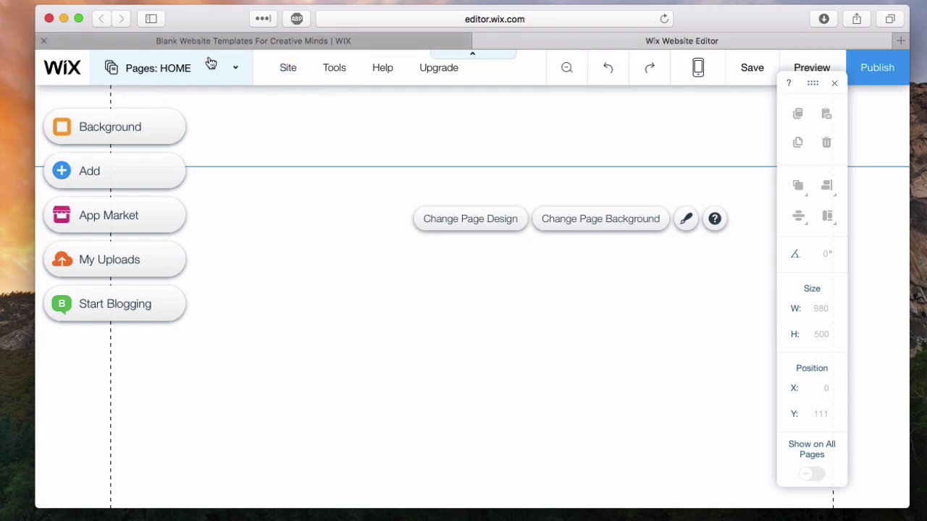
Step: Add a new page to the site and name it About
left_click(223, 75)
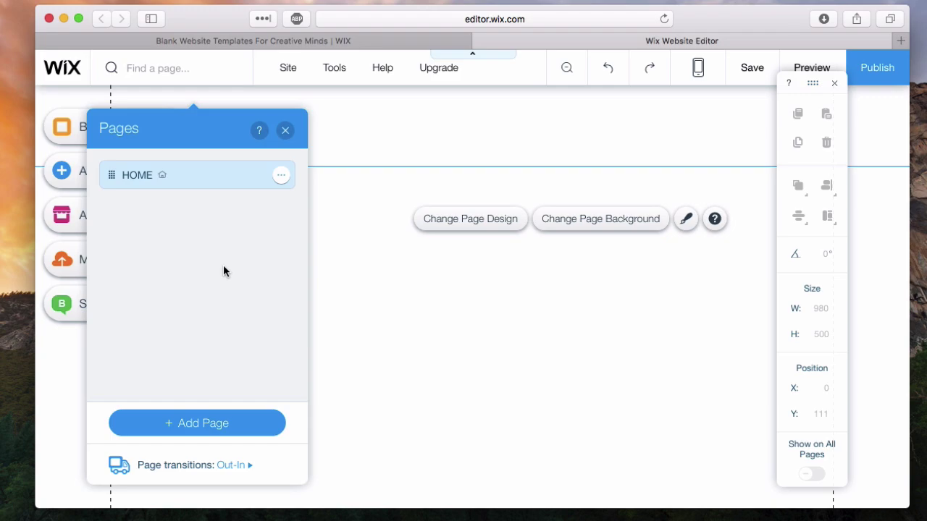
left_click(228, 421)
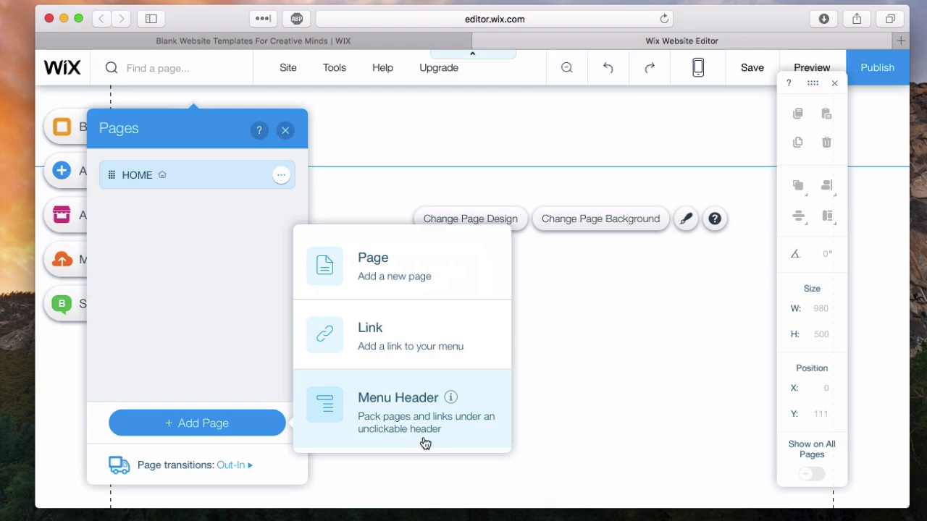
left_click(366, 266)
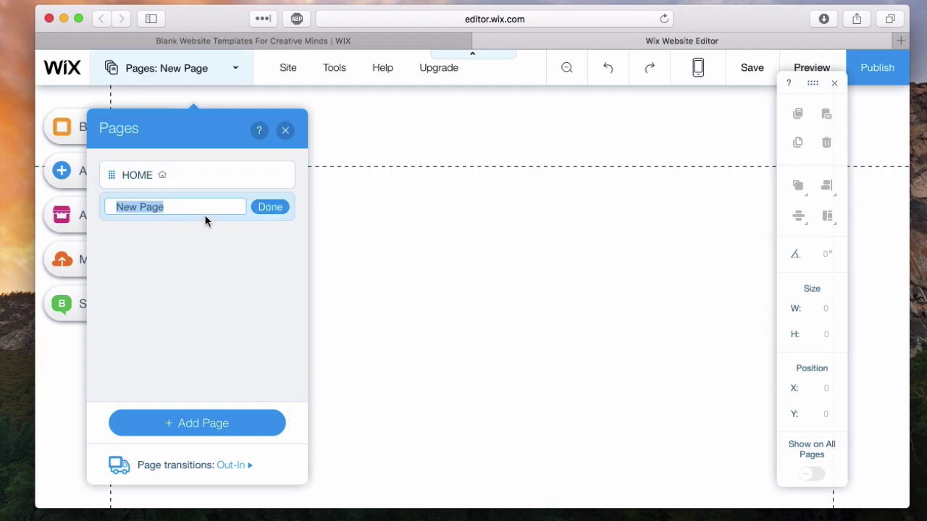
type("About")
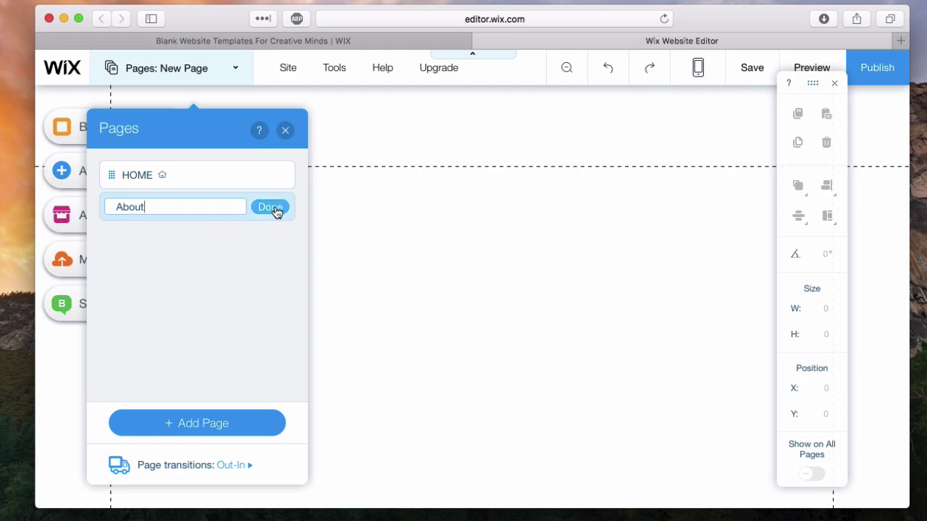
left_click(270, 207)
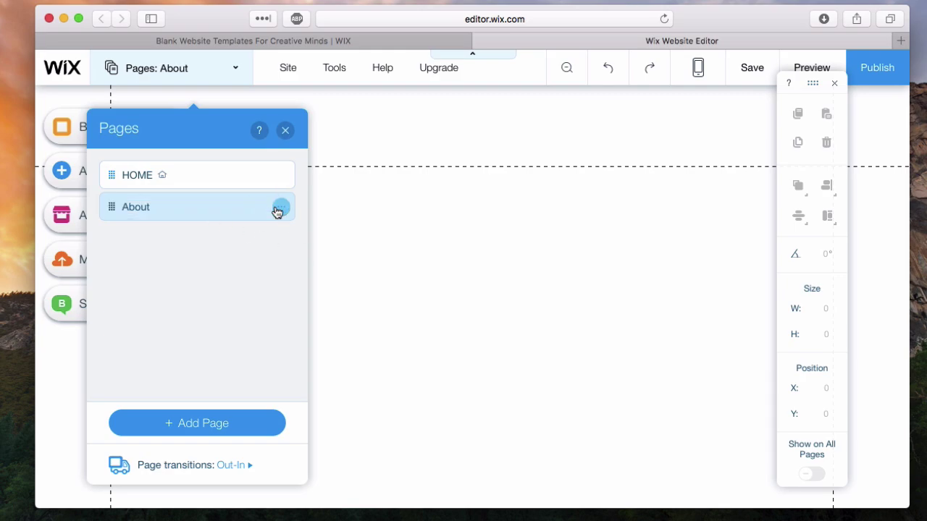
Step: Switch to the HOME page and back to About, and delete the About page from the site
left_click(203, 179)
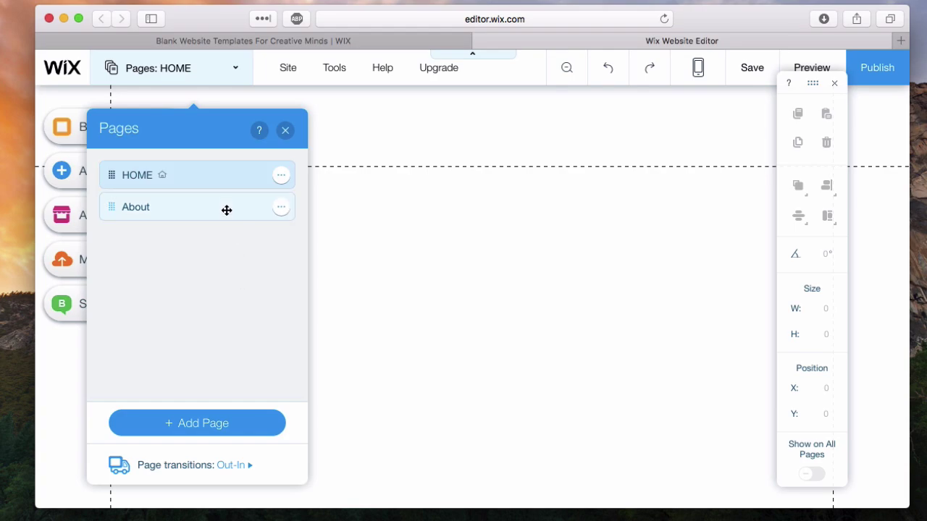
left_click(224, 206)
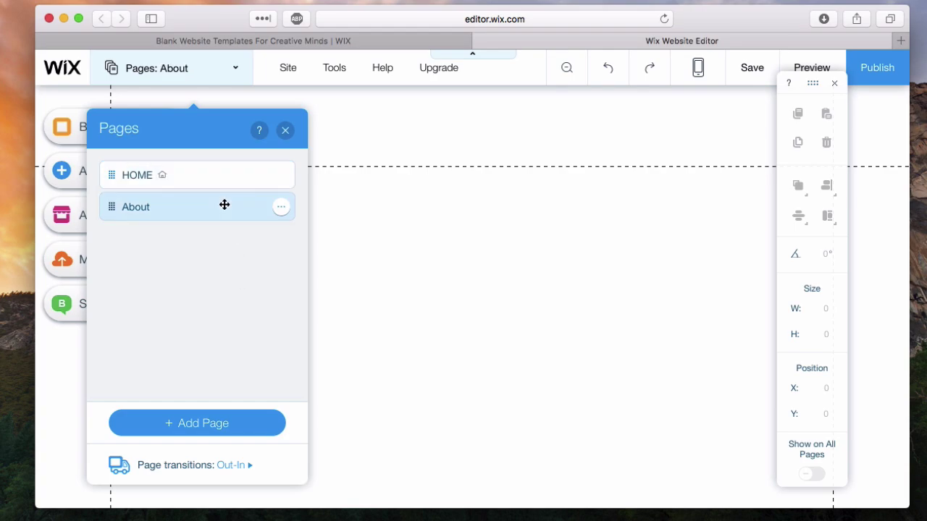
left_click(281, 207)
left_click(326, 395)
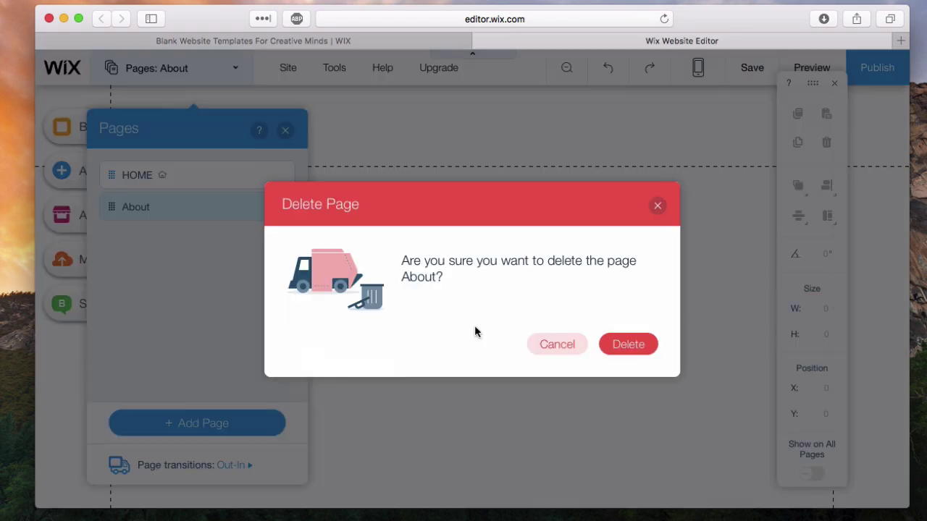
left_click(622, 352)
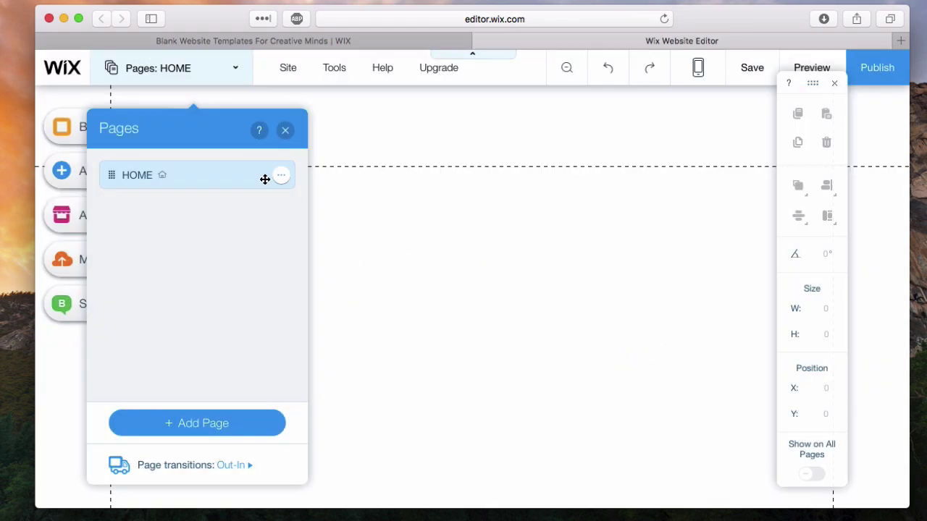
left_click(290, 91)
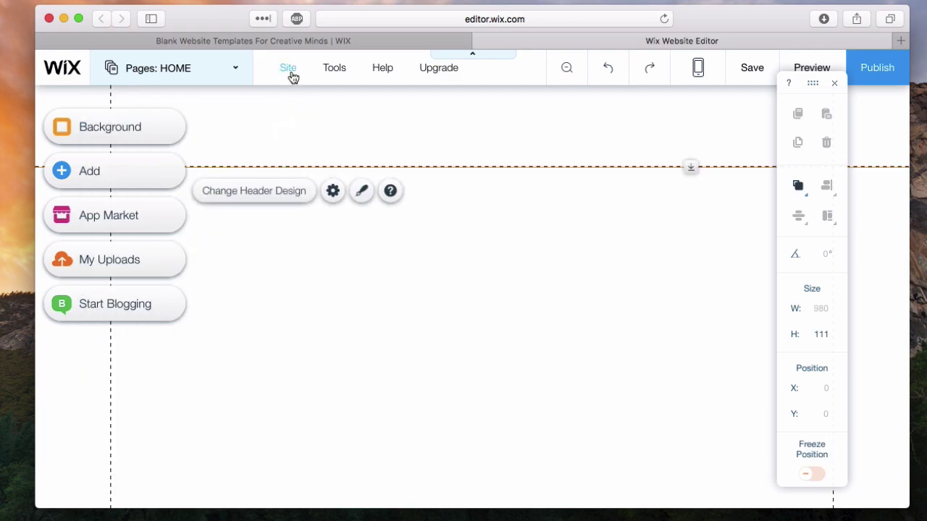
Step: Look over the editor's site, tools, help and upgrade options
left_click(292, 75)
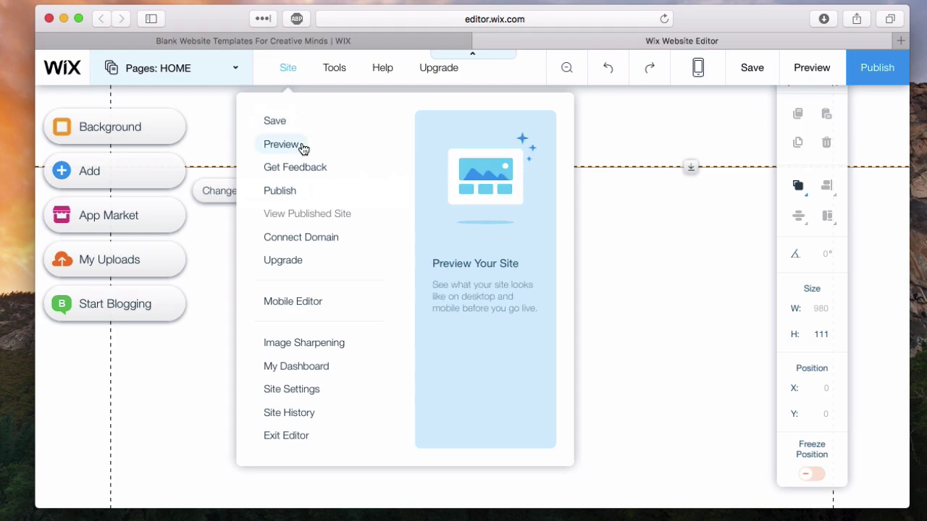
mouse_move(335, 81)
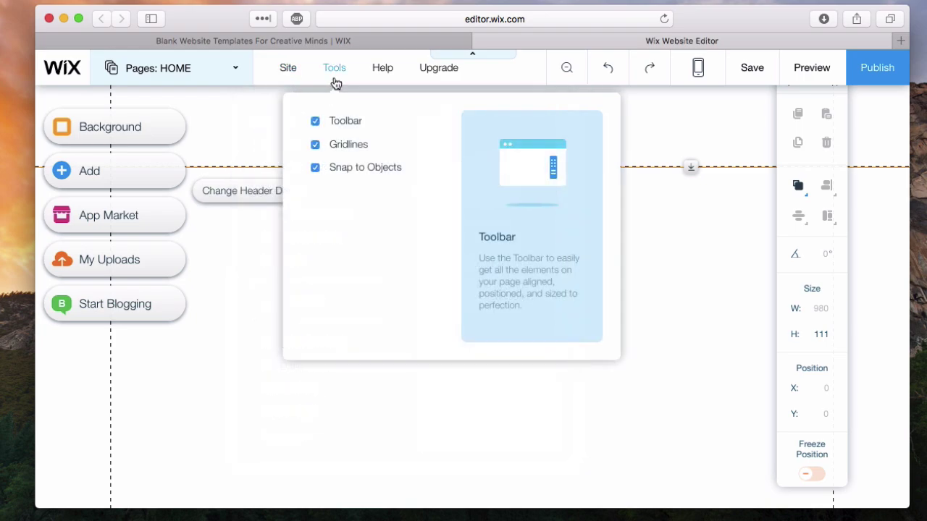
mouse_move(379, 83)
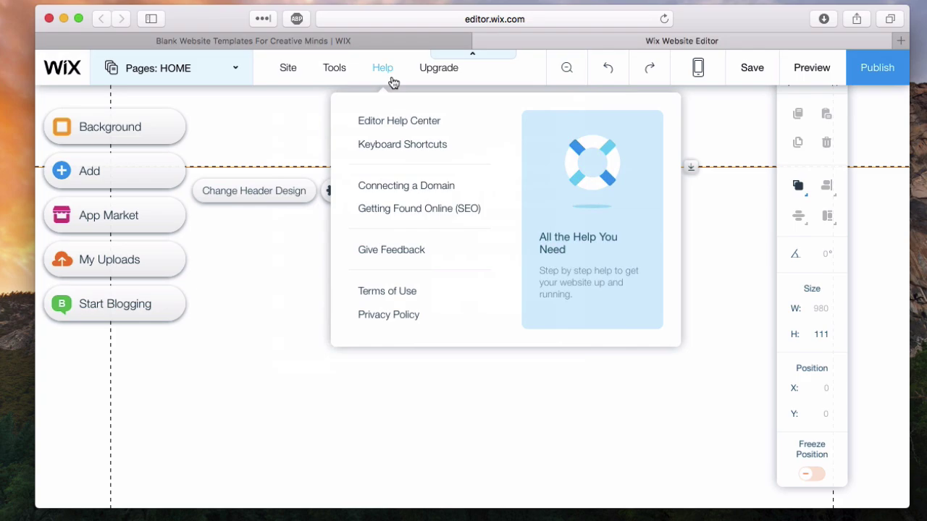
mouse_move(427, 83)
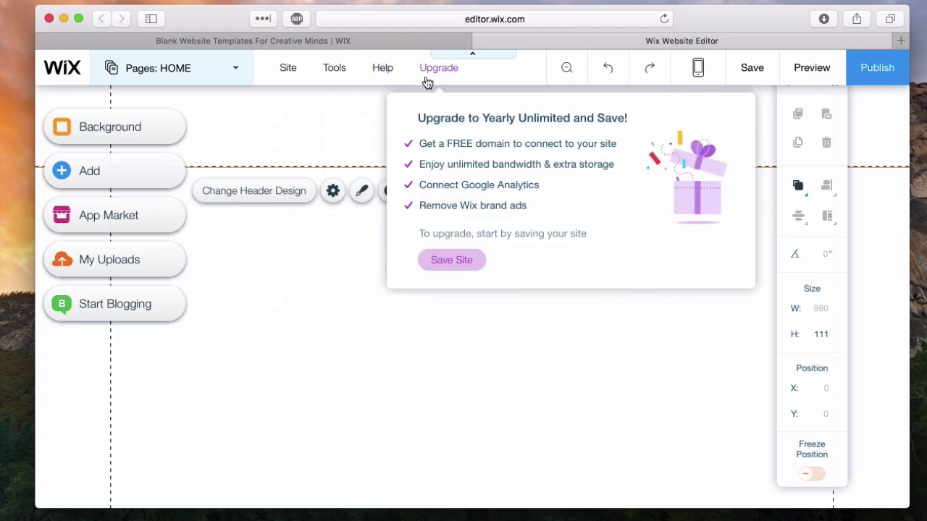
Step: View the page zoomed out, return to the normal view and try to undo the last change
left_click(566, 72)
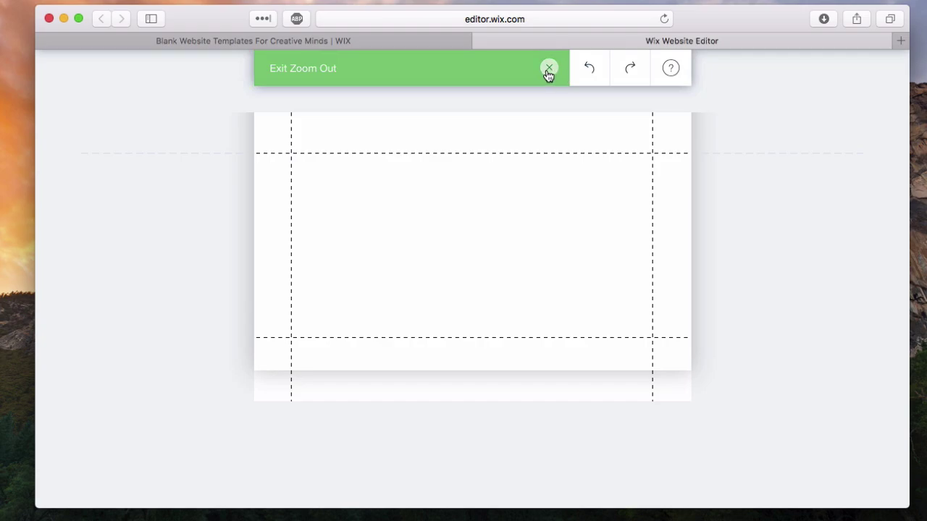
left_click(548, 68)
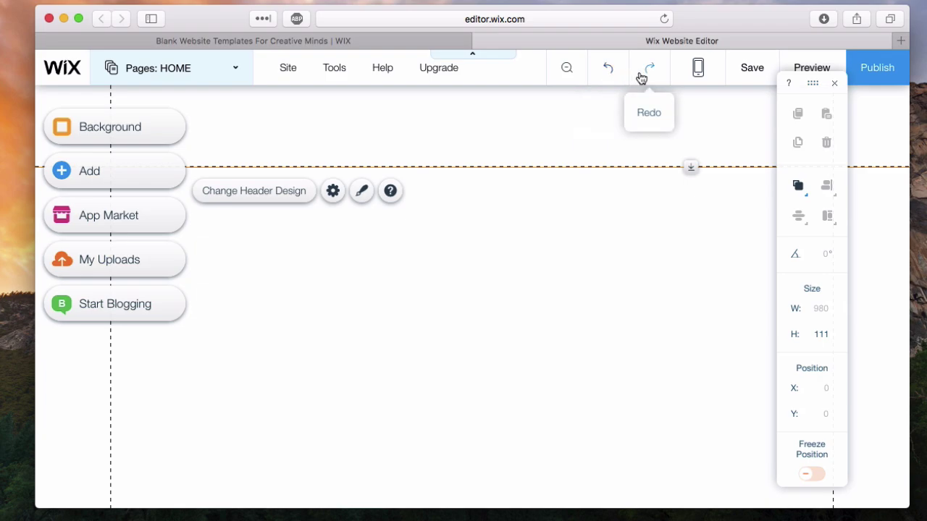
left_click(601, 80)
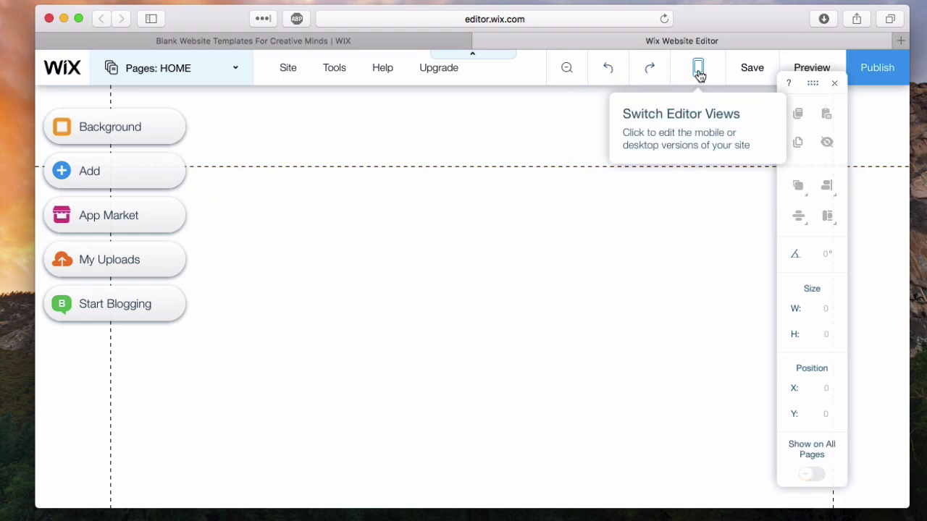
Step: Switch the editor to the mobile view of the site and back to the desktop view
left_click(699, 73)
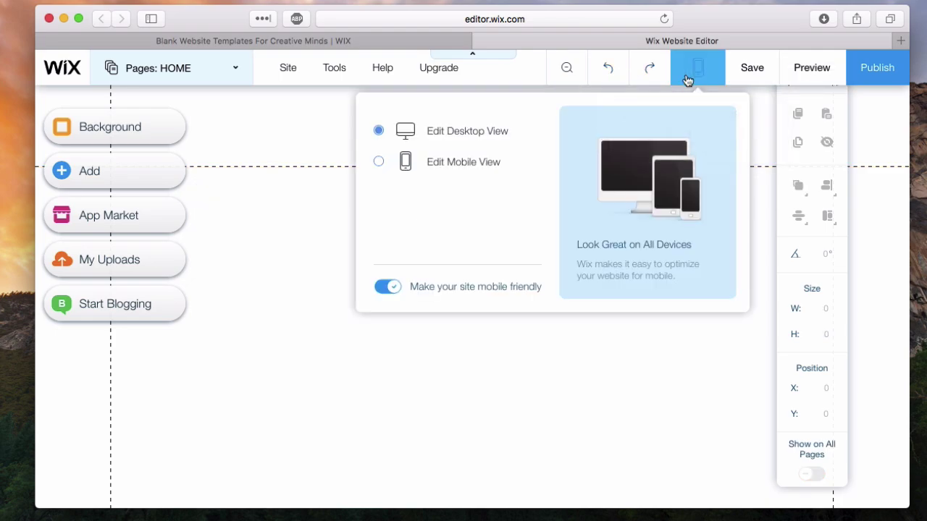
left_click(490, 159)
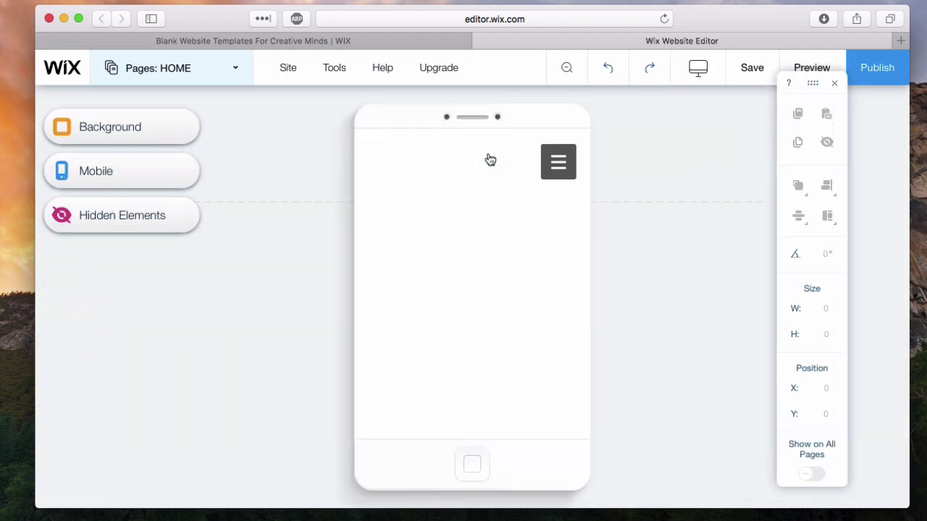
left_click(691, 89)
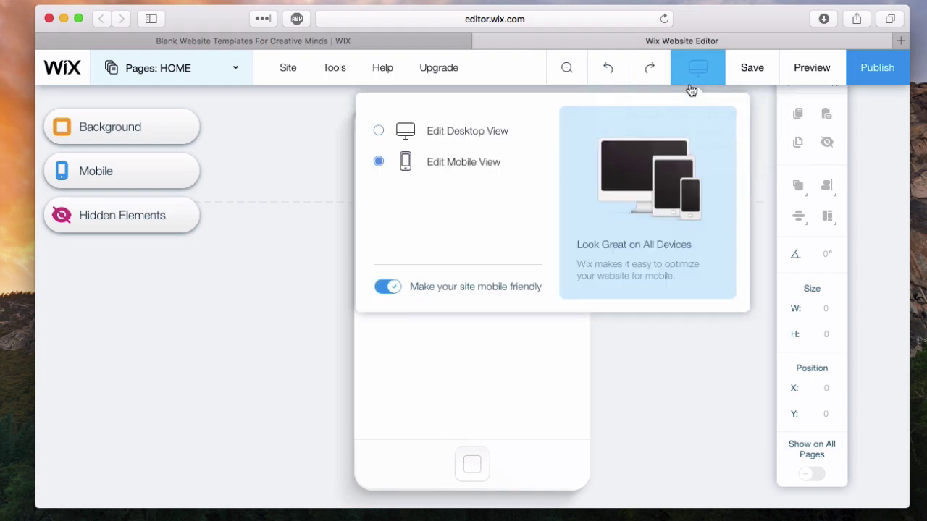
left_click(495, 133)
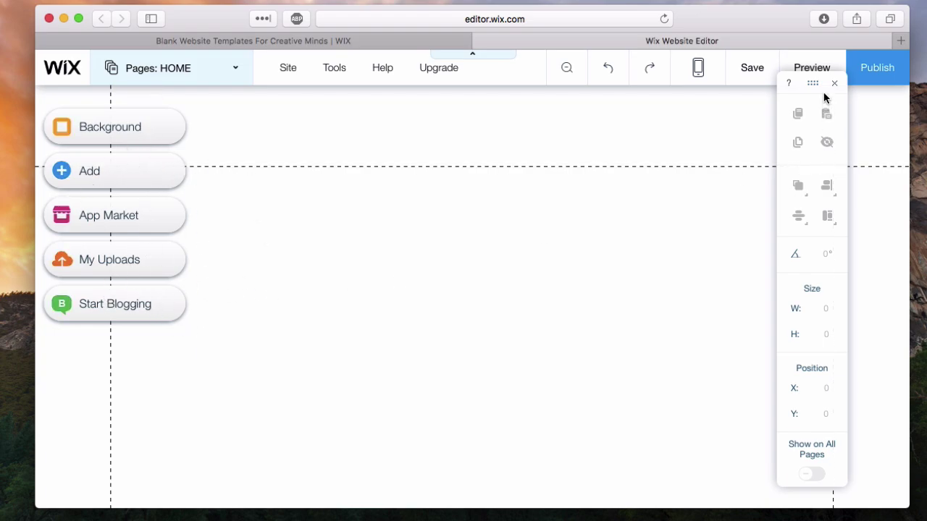
Step: Move the floating object toolbar a little lower on the canvas so it clears the Preview option
left_click_drag(812, 88, 839, 136)
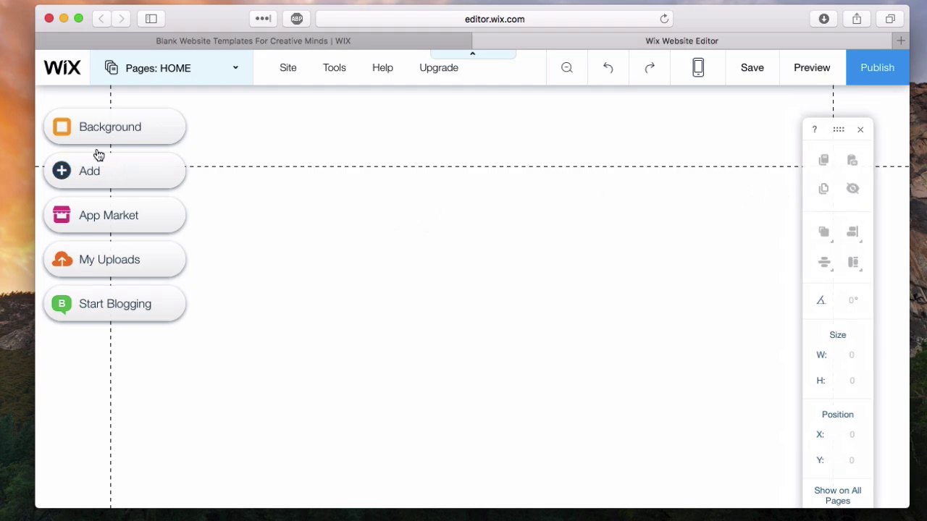
Step: Look over the page background, add elements, App Market, My Uploads and blogging options in turn
left_click(82, 131)
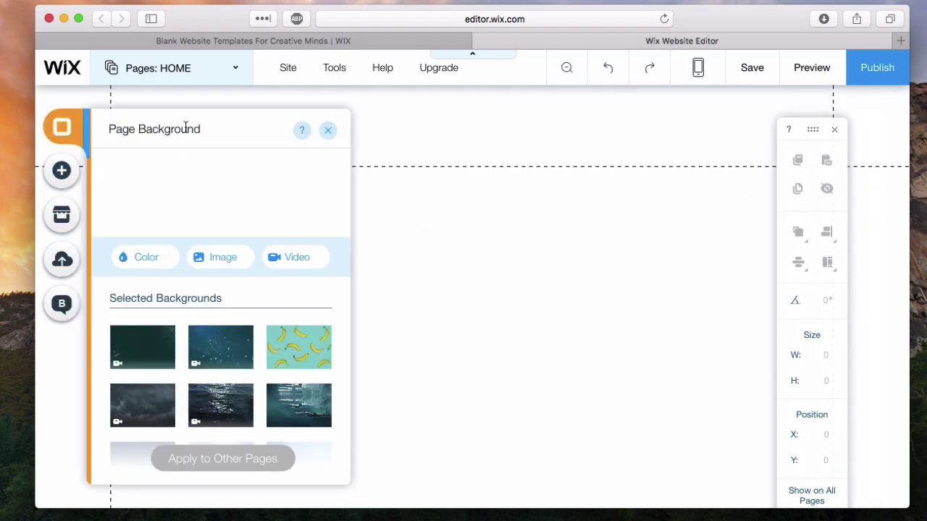
left_click(60, 171)
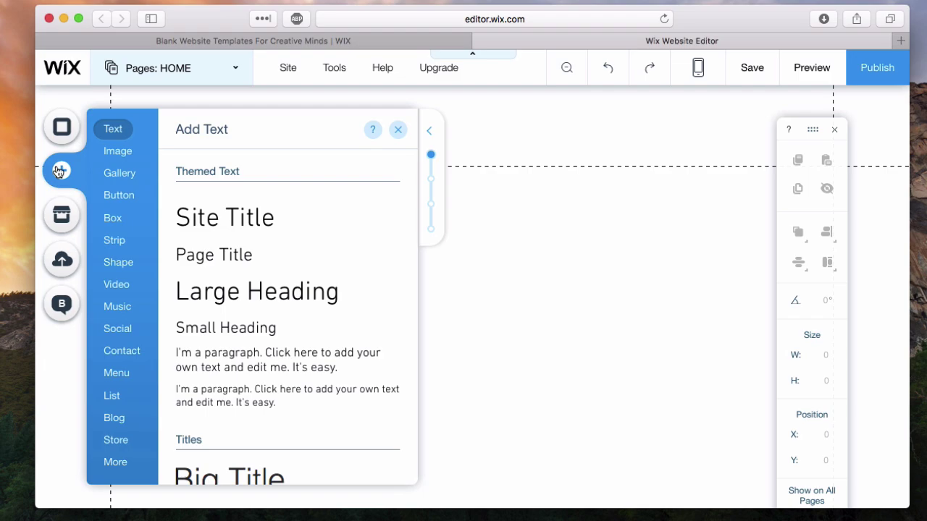
left_click(64, 213)
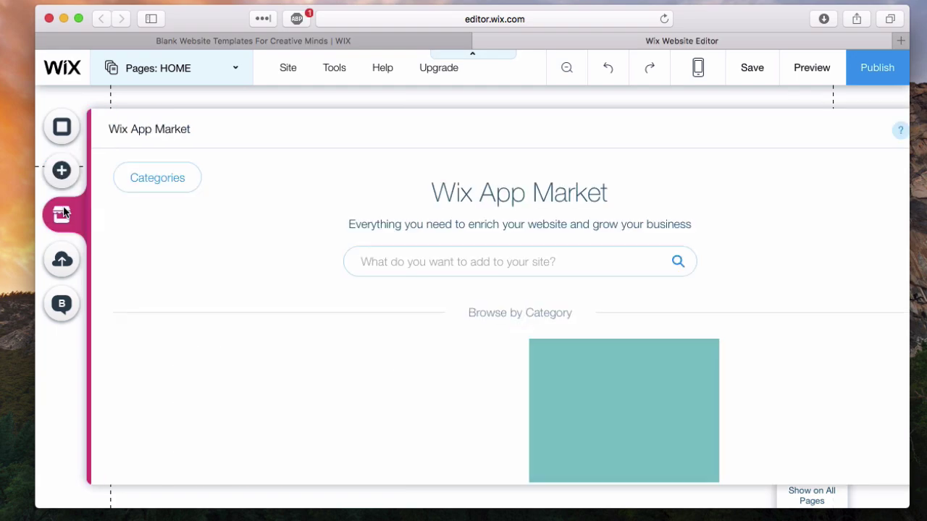
scroll(367, 307, "down", 5)
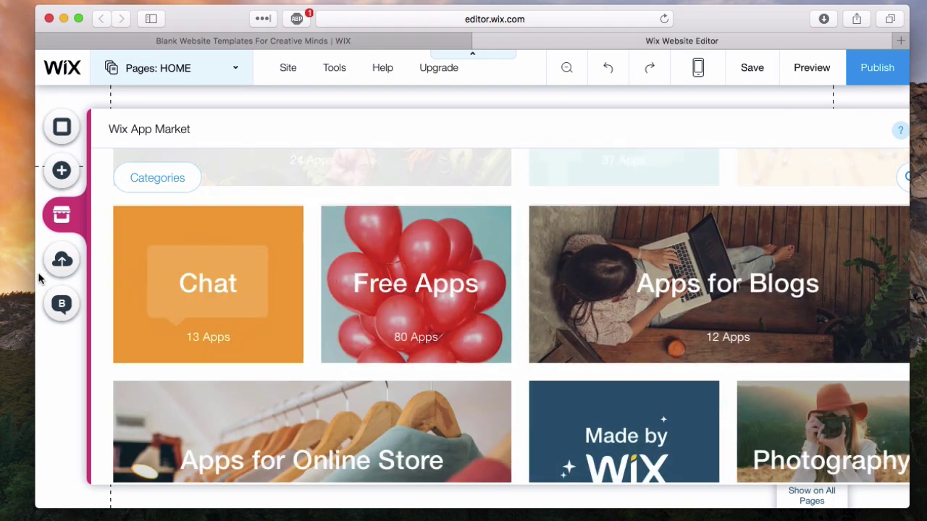
left_click(61, 261)
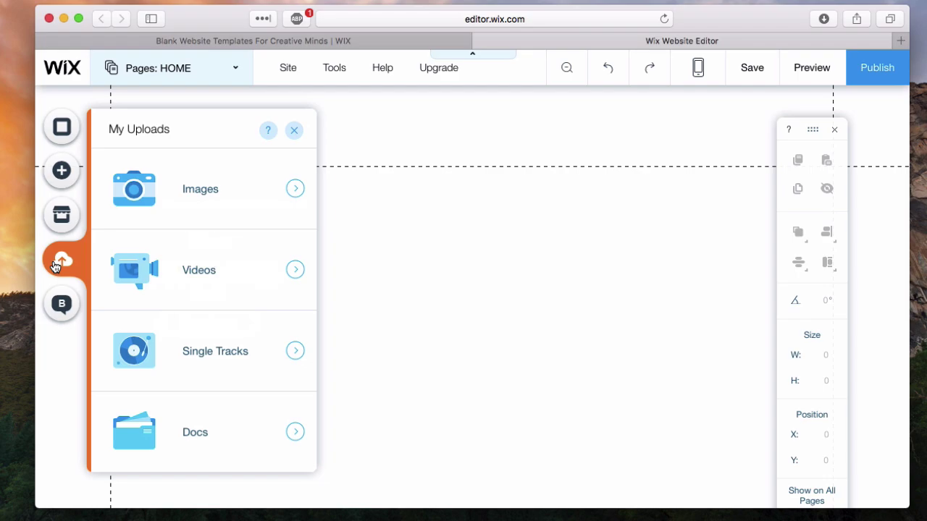
left_click(62, 303)
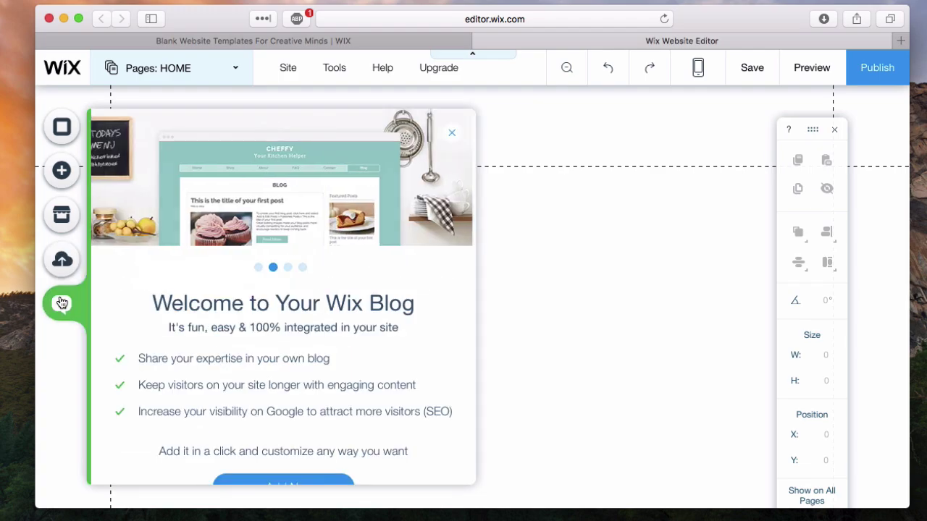
Step: Add a themed Site Title text to the page and resize its box to about 321 wide by 75 high
left_click(65, 183)
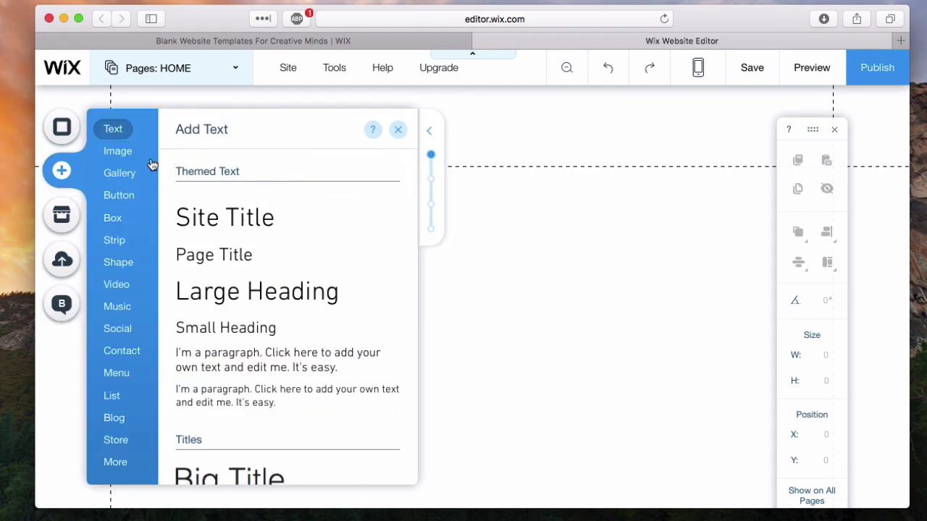
scroll(228, 249, "down", 3)
scroll(228, 249, "down", 5)
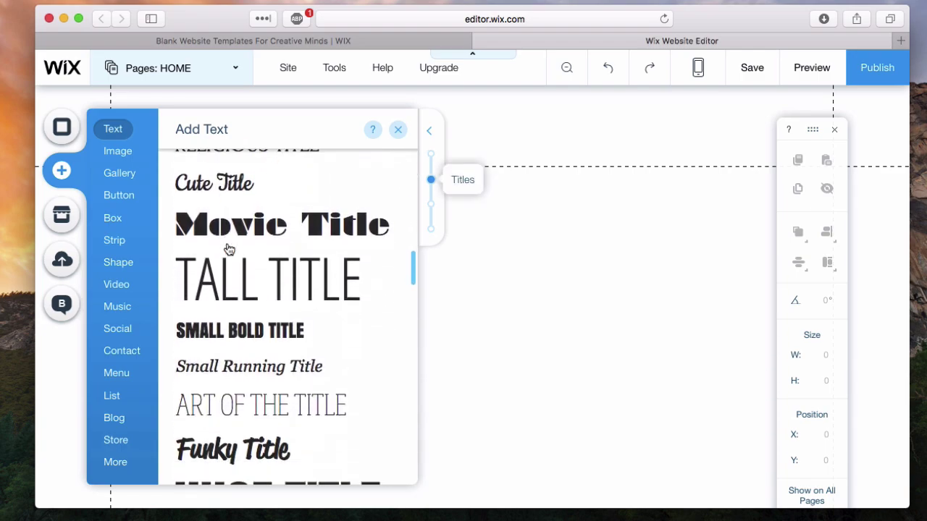
scroll(228, 250, "up", 8)
scroll(228, 249, "down", 2)
scroll(228, 249, "up", 3)
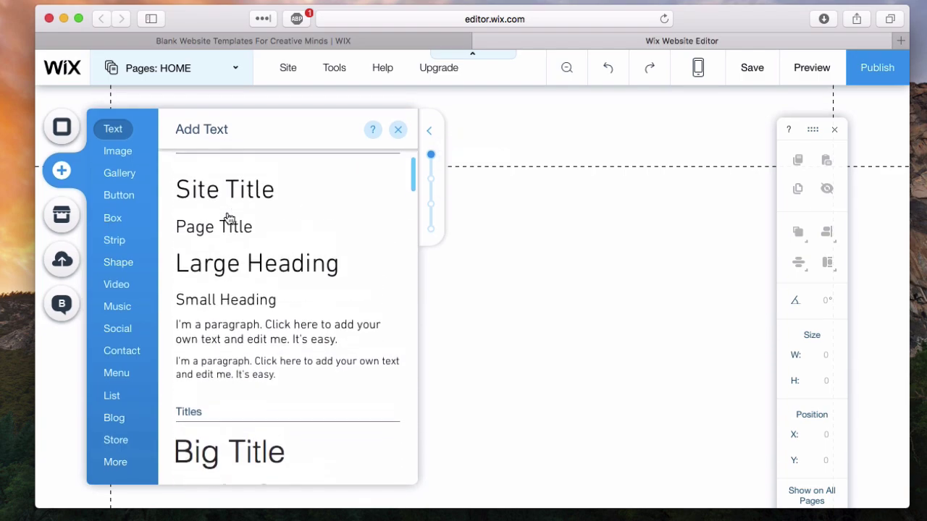
left_click(228, 210)
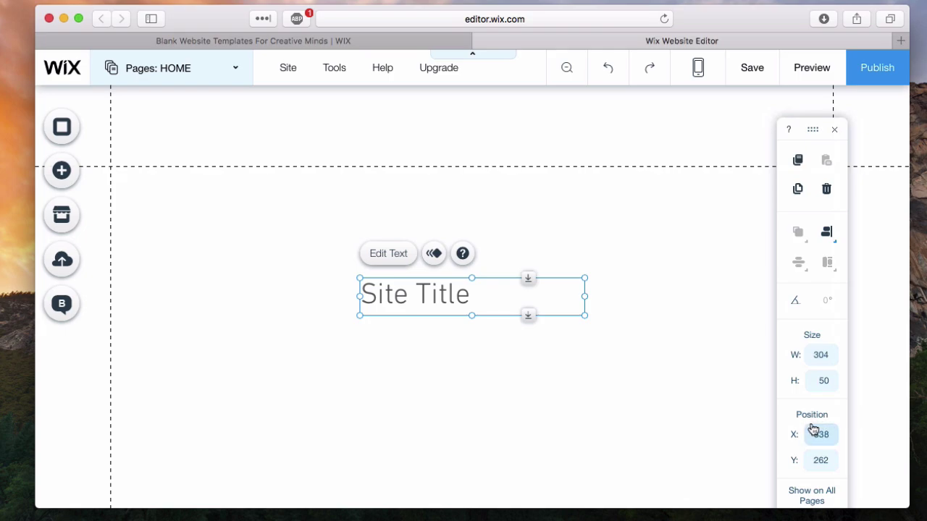
left_click_drag(583, 297, 598, 274)
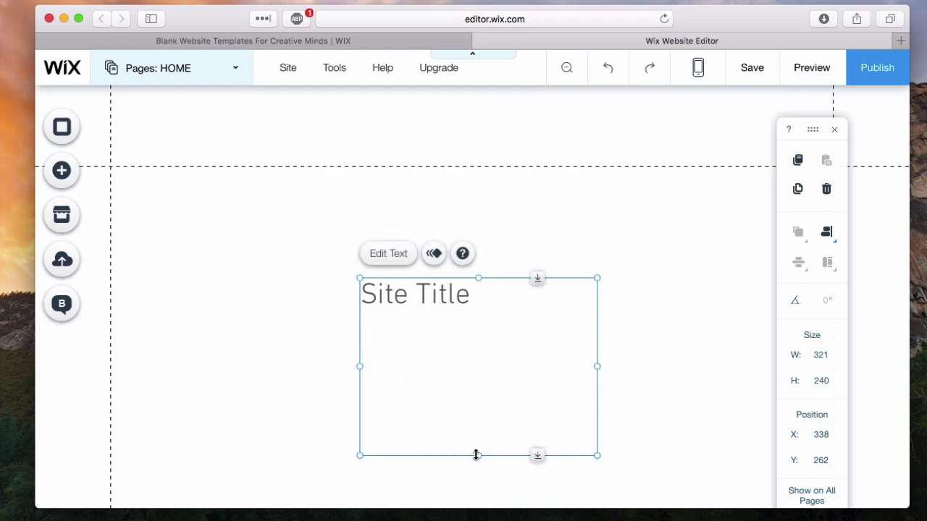
left_click_drag(476, 454, 474, 334)
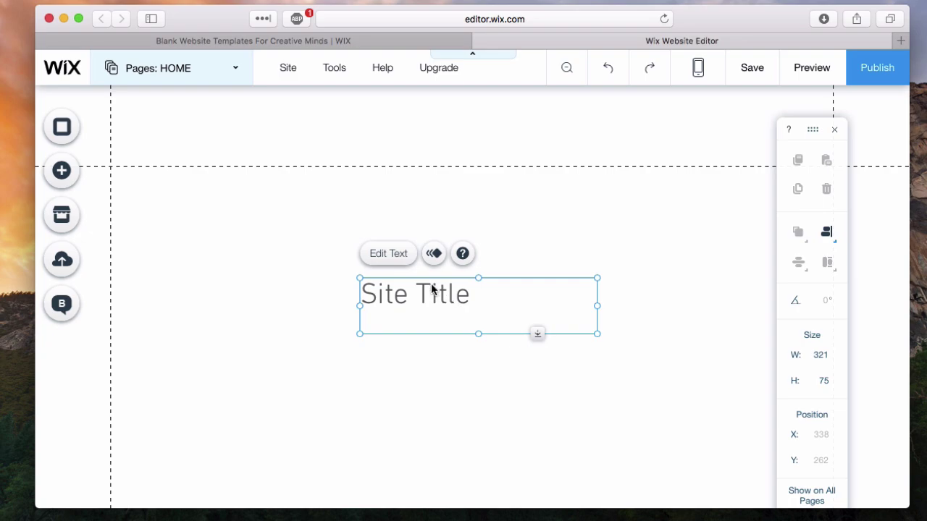
Step: Replace the title text with "Foodie", set its font size to 70 px and make it bold
double_click(453, 298)
type("Foodie")
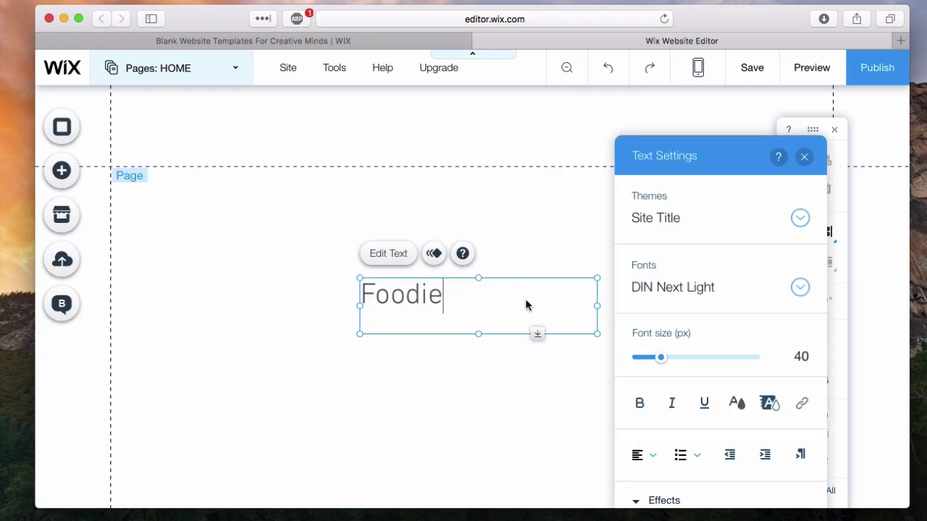
key("super+a")
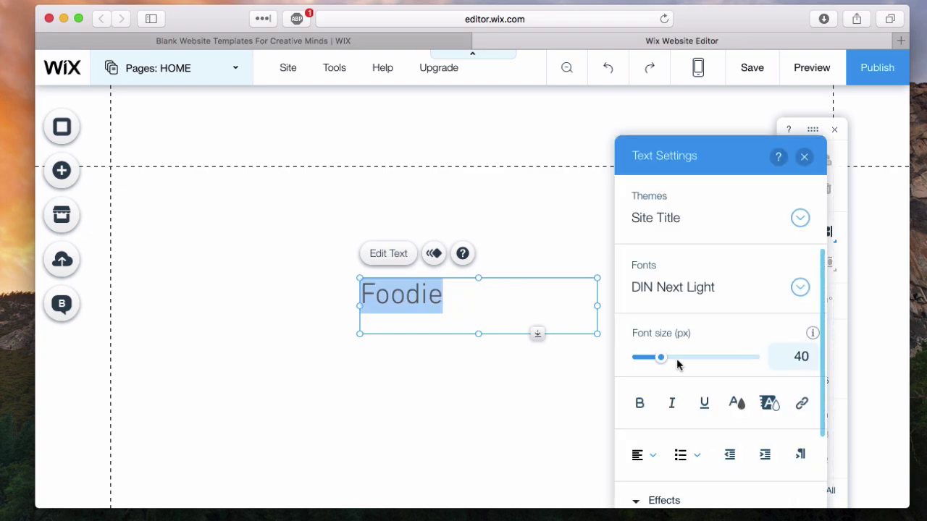
left_click_drag(683, 362, 685, 362)
scroll(703, 403, "down", 2)
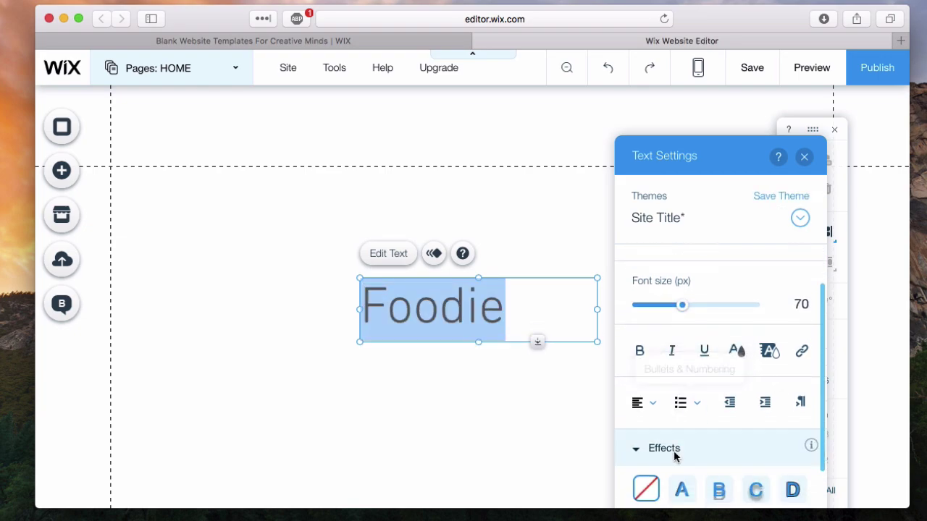
left_click(640, 351)
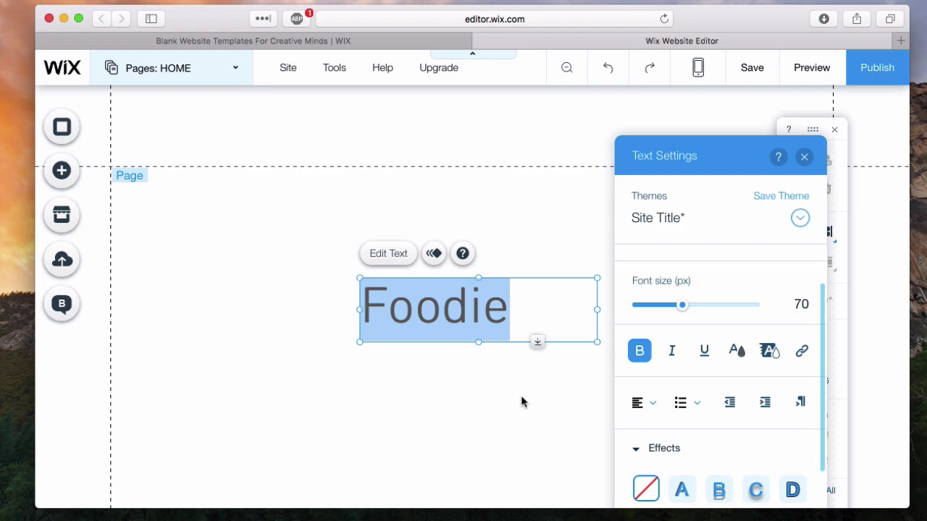
Step: Move the Foodie title up into the page header, at about X 368, Y 25, and dismiss the header notice
left_click(462, 323)
left_click_drag(459, 316, 479, 143)
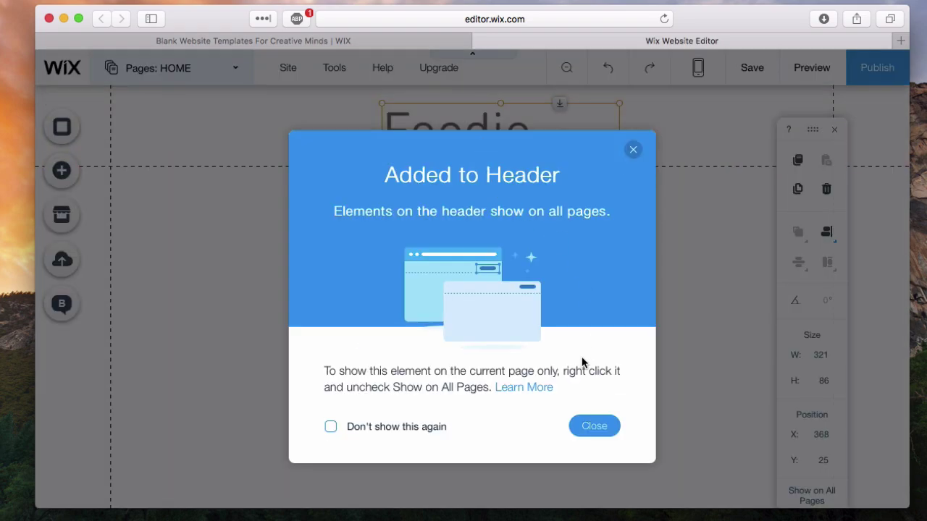
left_click(594, 425)
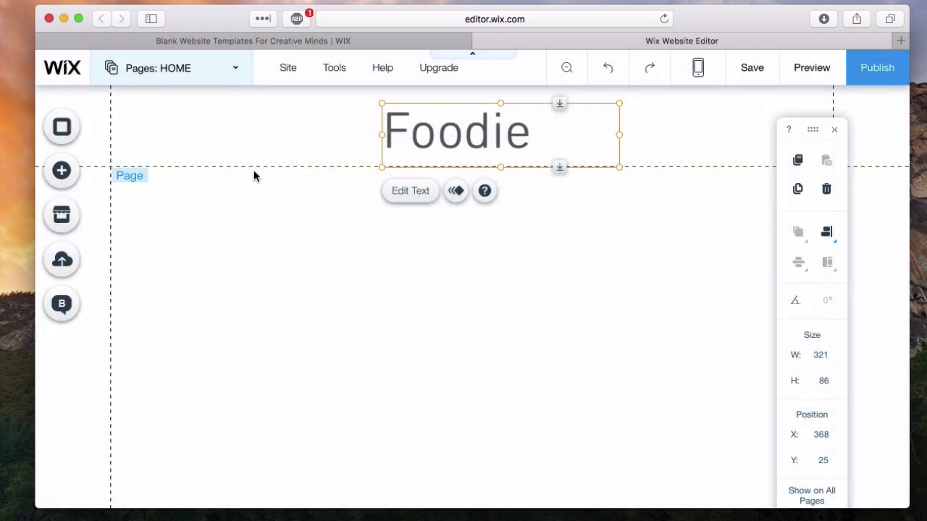
Step: Add a second themed Site Title text to the page body and delete it again
scroll(268, 321, "down", 5)
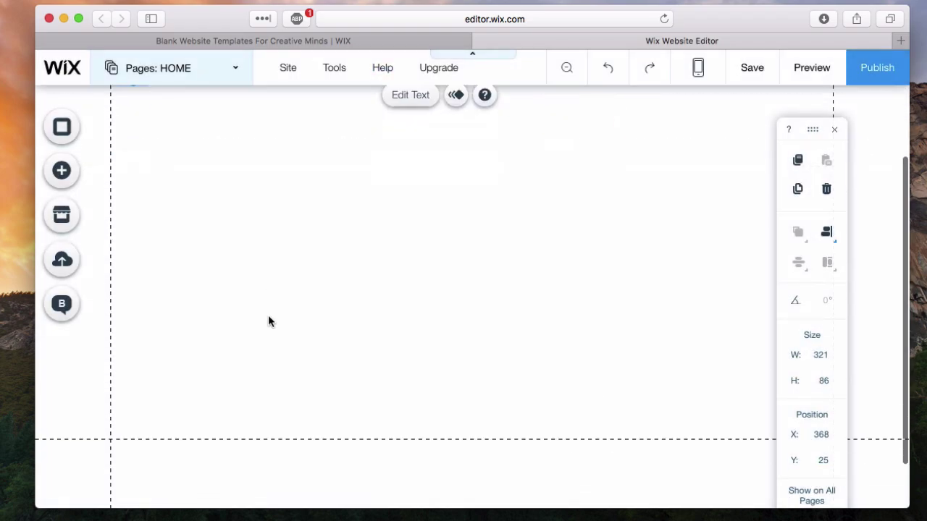
scroll(552, 290, "up", 5)
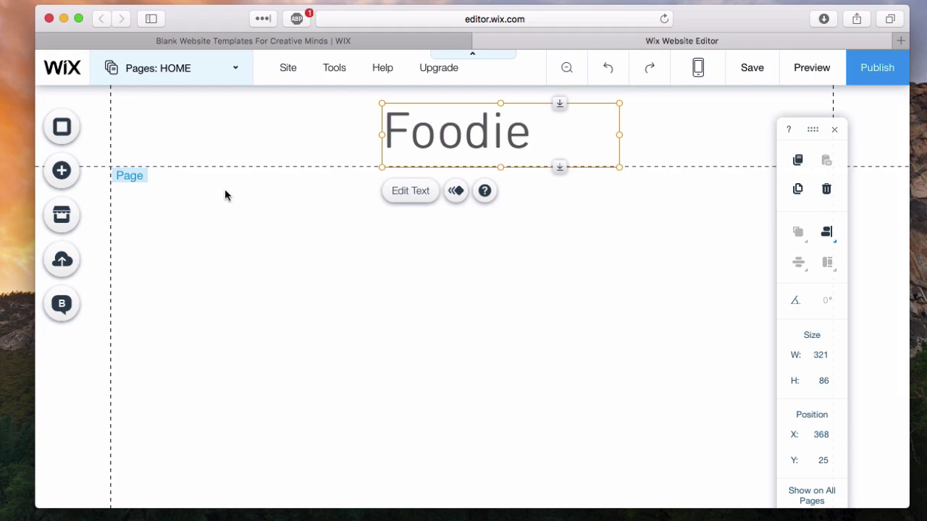
left_click(67, 163)
left_click(224, 214)
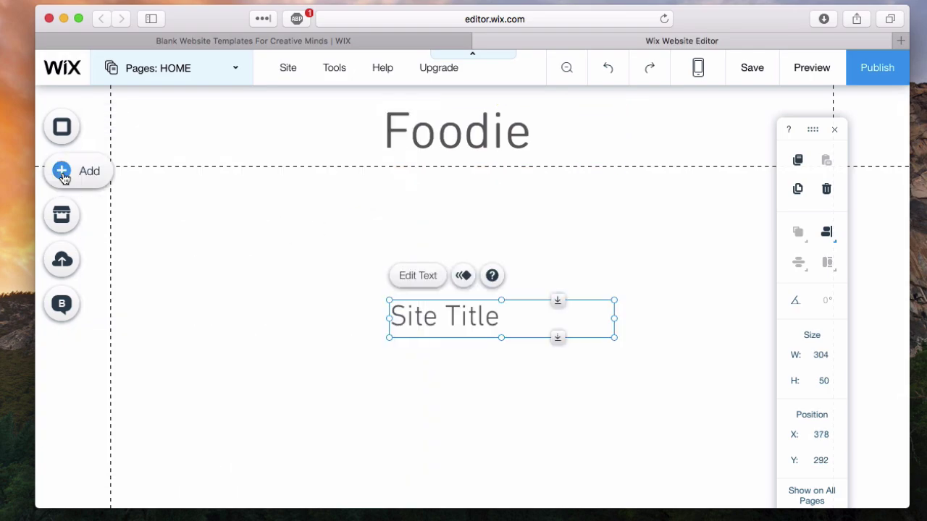
left_click(64, 178)
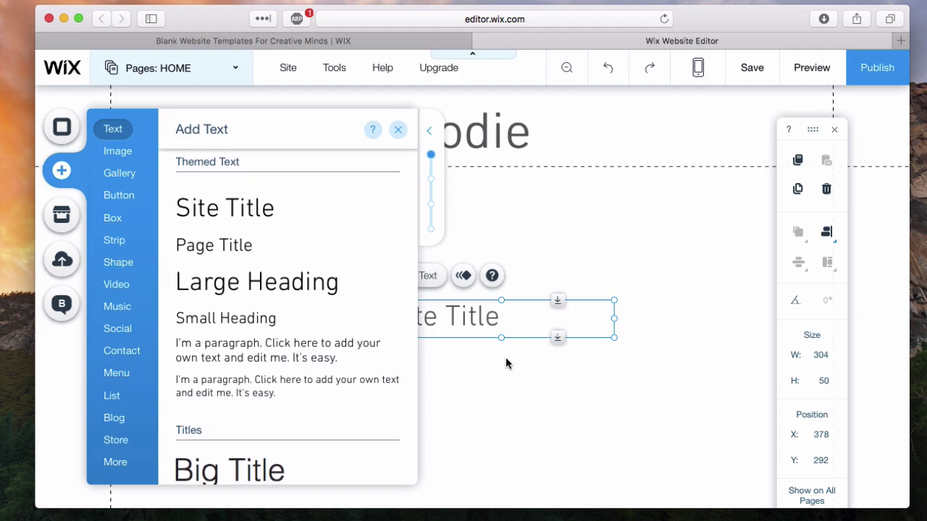
left_click(544, 375)
left_click_drag(555, 379, 538, 370)
left_click(425, 319)
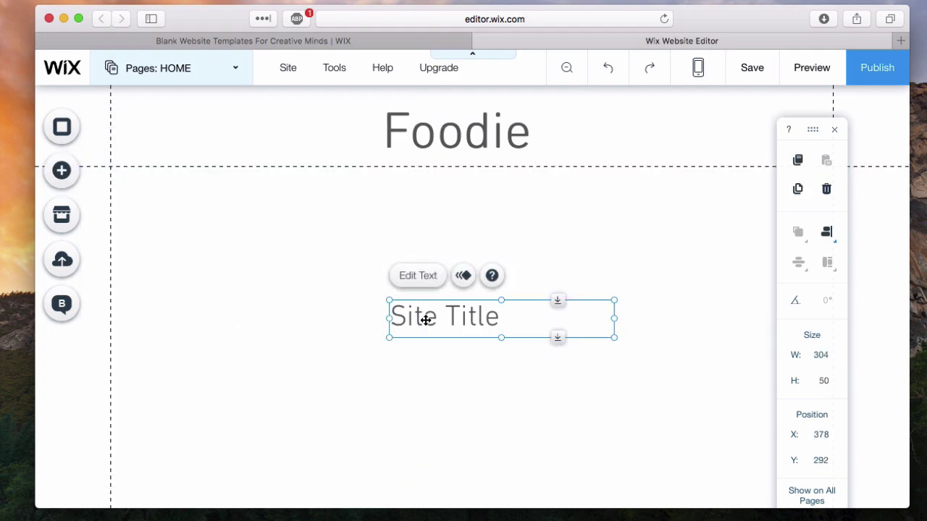
key("Delete")
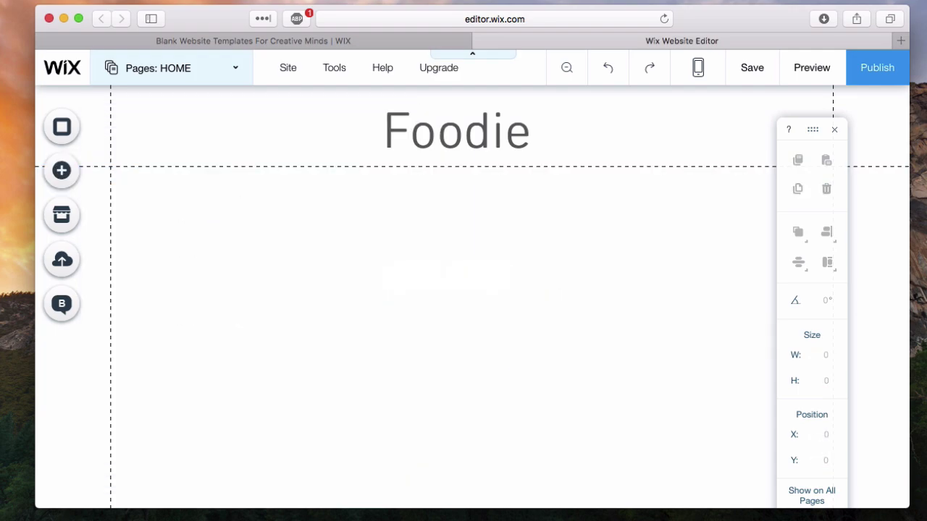
Step: Add a Classic (Black) strip to the page directly below the header
left_click(63, 180)
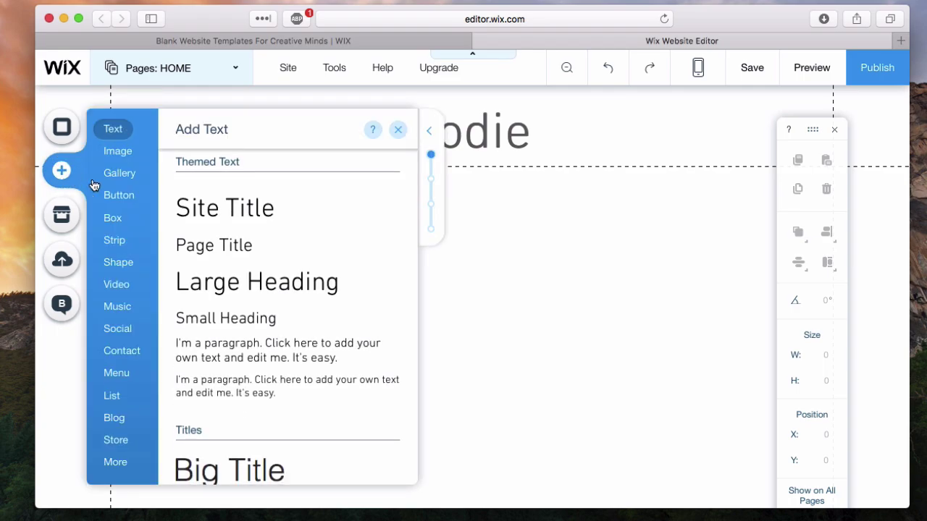
left_click(115, 246)
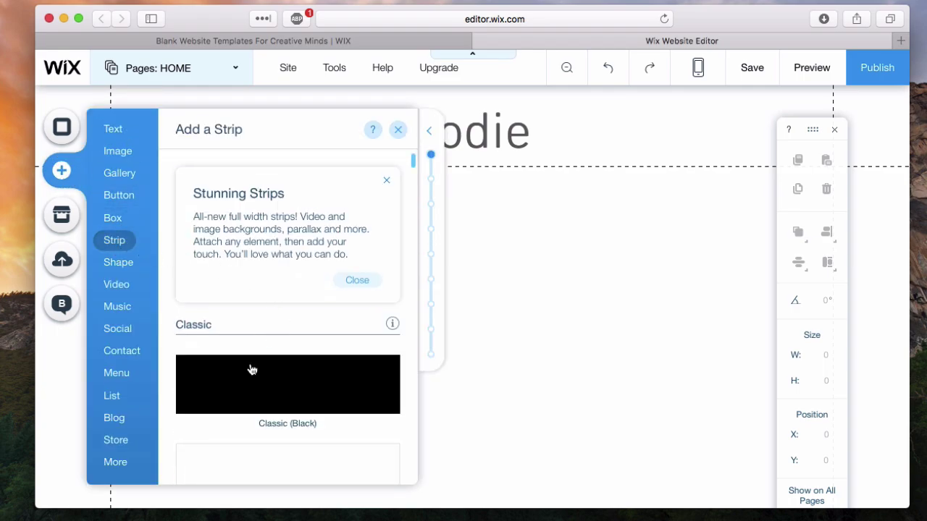
scroll(246, 370, "down", 4)
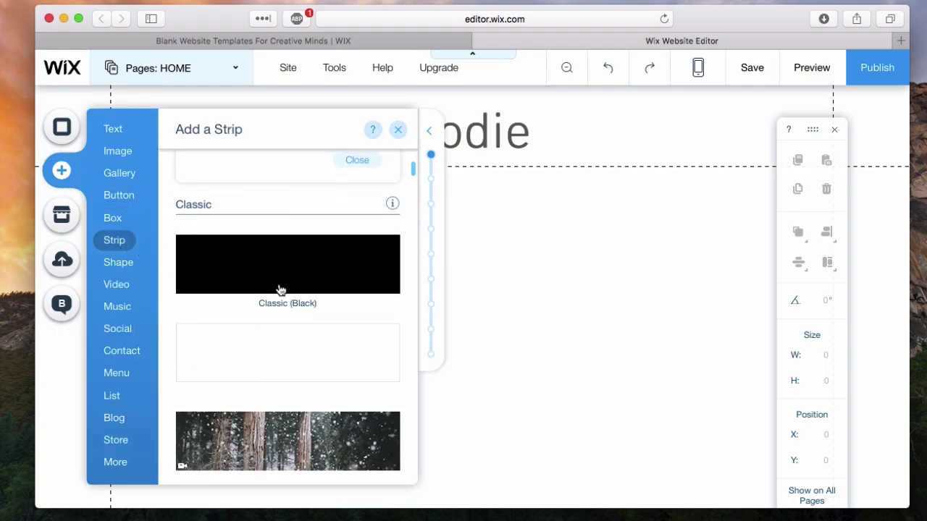
left_click(281, 291)
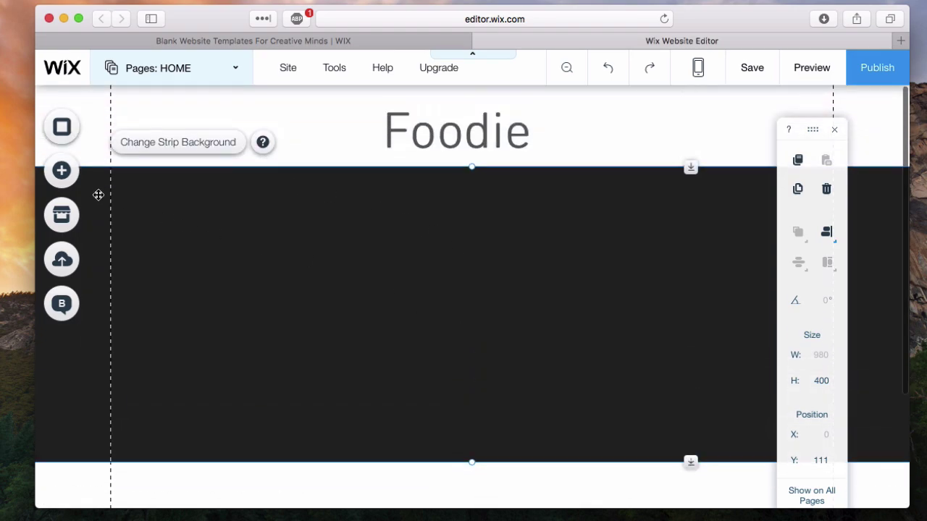
Step: Browse the gallery styles and add the slideshow with side arrows from Slider Galleries to the page
left_click(69, 180)
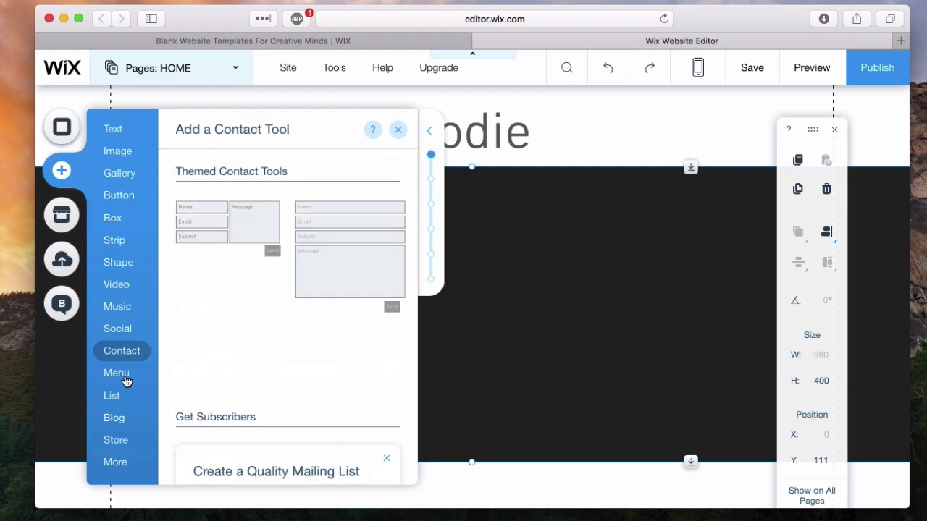
mouse_move(127, 378)
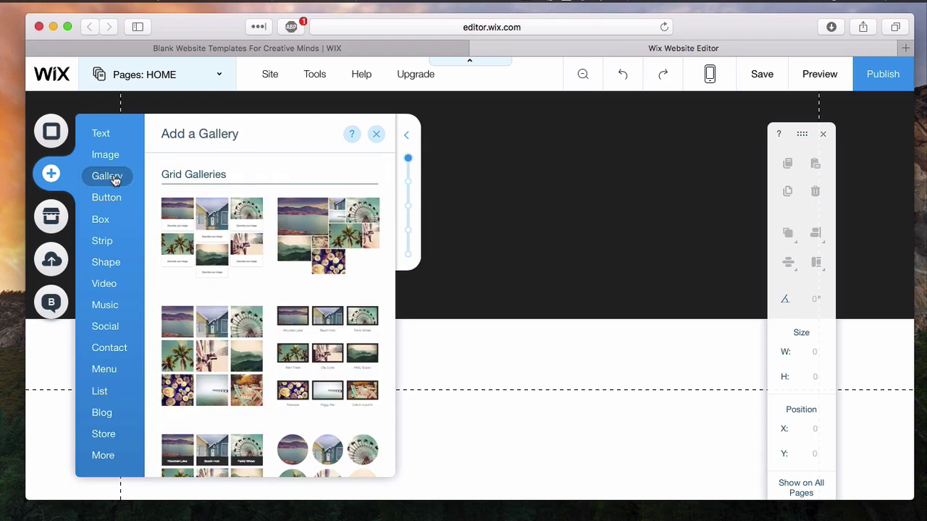
scroll(244, 230, "down", 10)
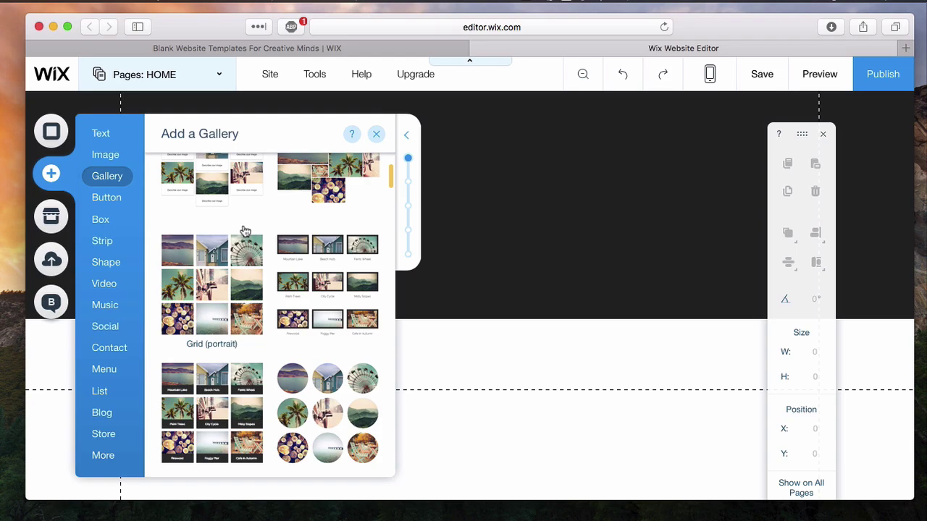
scroll(245, 231, "down", 10)
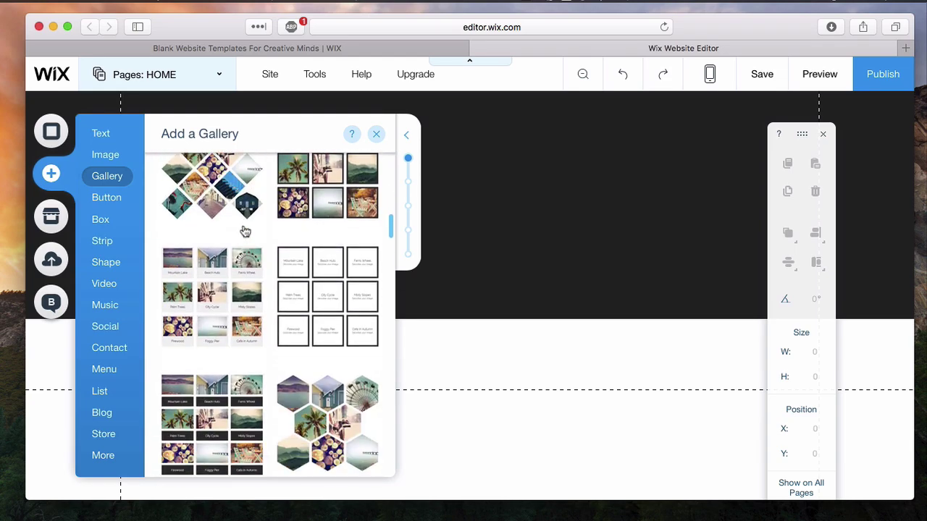
scroll(245, 232, "down", 10)
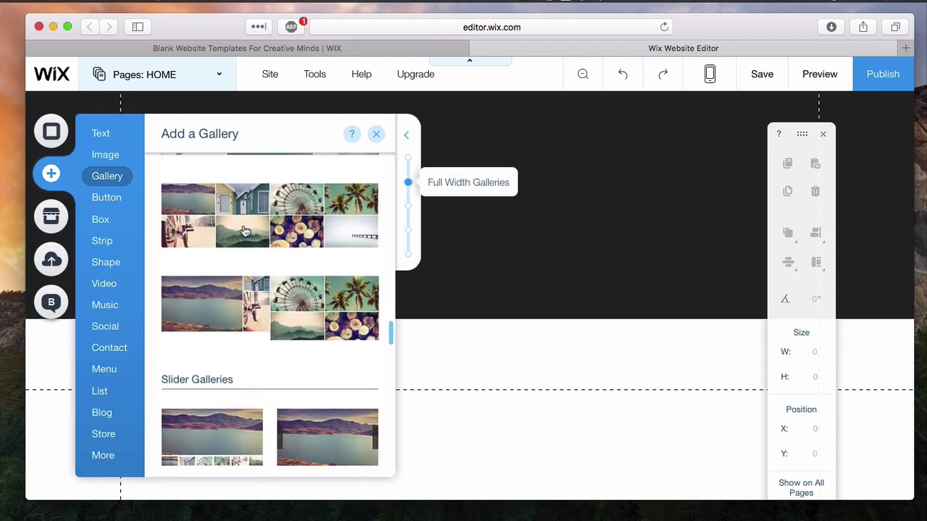
scroll(245, 231, "down", 2)
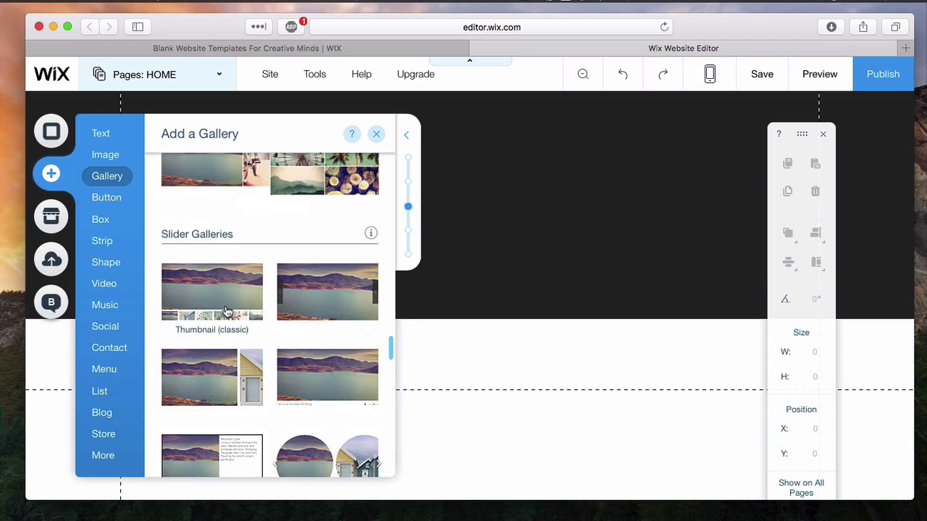
left_click(344, 303)
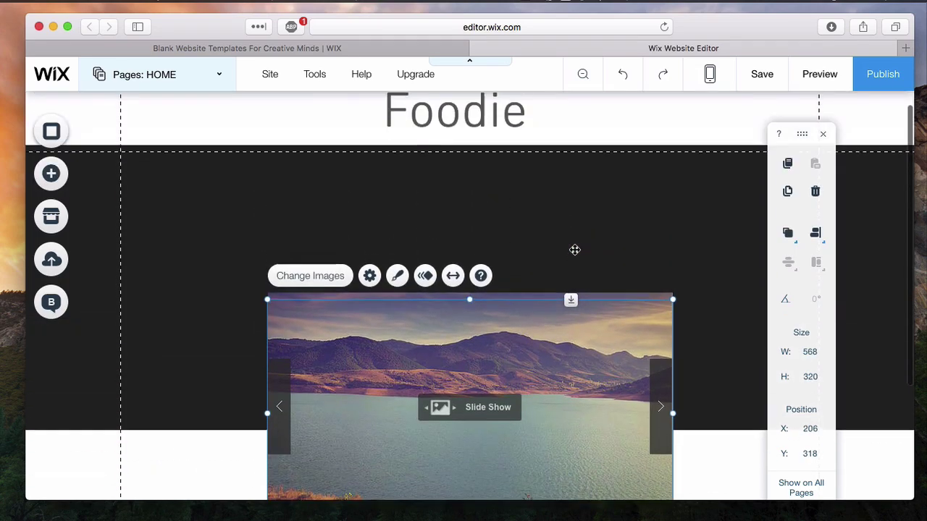
Step: Move the slideshow onto the black strip, enlarge it to about 971 by 381 at X 0, Y 121, and show the Toolbar
left_click_drag(517, 356, 504, 235)
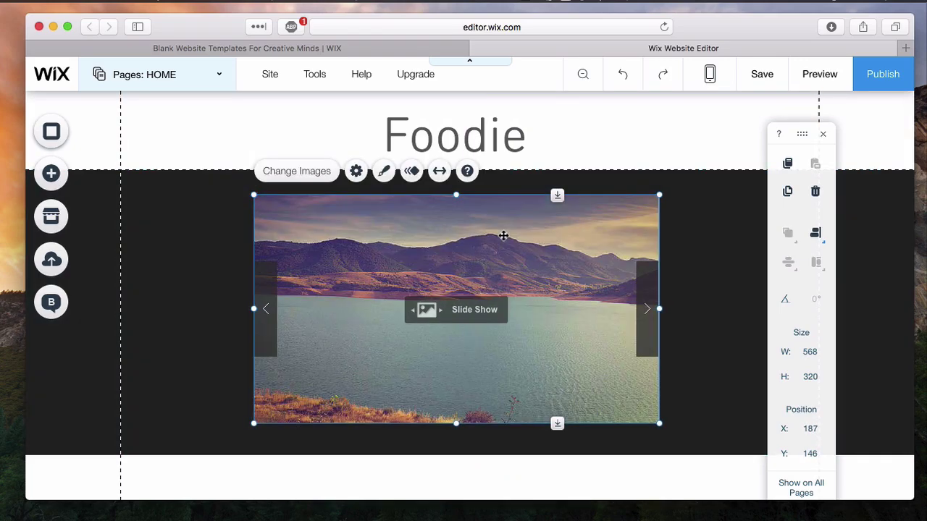
left_click_drag(254, 423, 145, 412)
left_click_drag(299, 364, 356, 370)
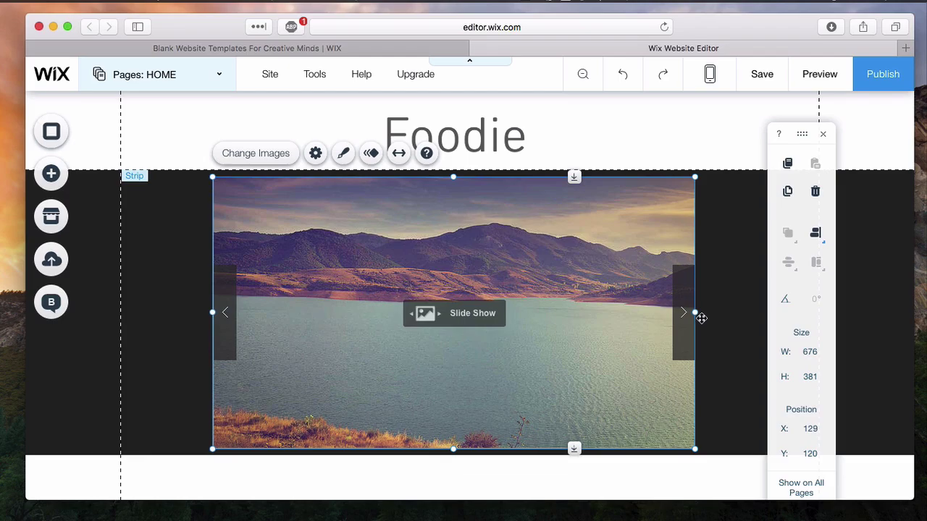
left_click_drag(697, 311, 858, 312)
left_click_drag(213, 312, 144, 313)
left_click_drag(350, 310, 321, 309)
mouse_move(309, 79)
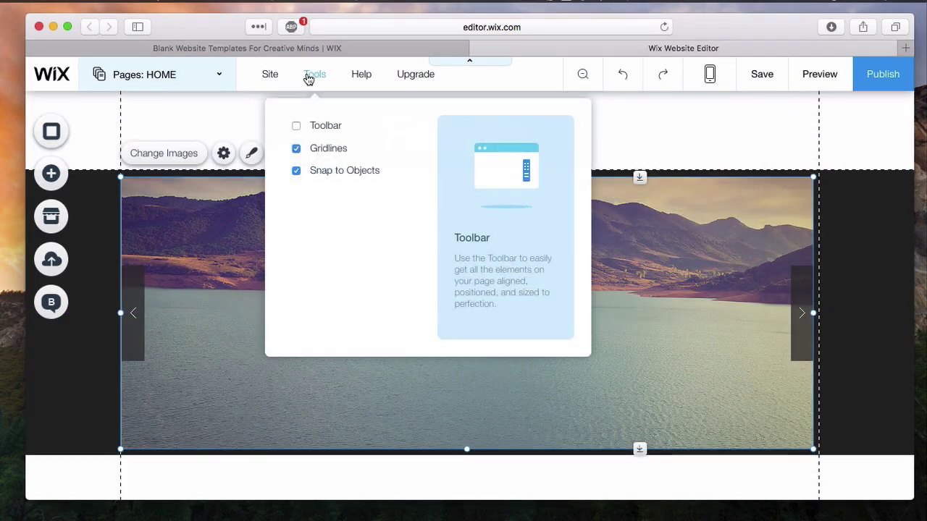
left_click(298, 127)
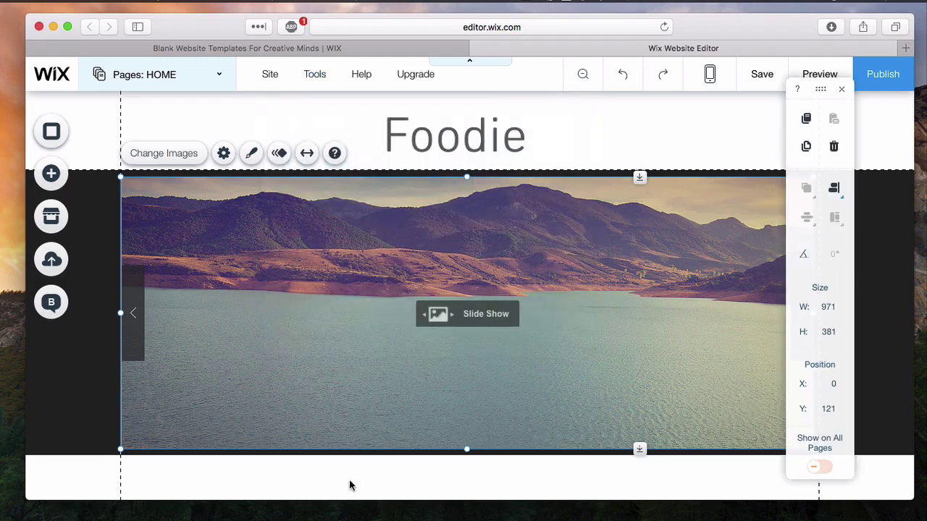
Step: Add a blue rounded container box, 244 by 240, on the page just below the black strip at X 30, Y 520
scroll(325, 488, "down", 2)
scroll(325, 488, "down", 1)
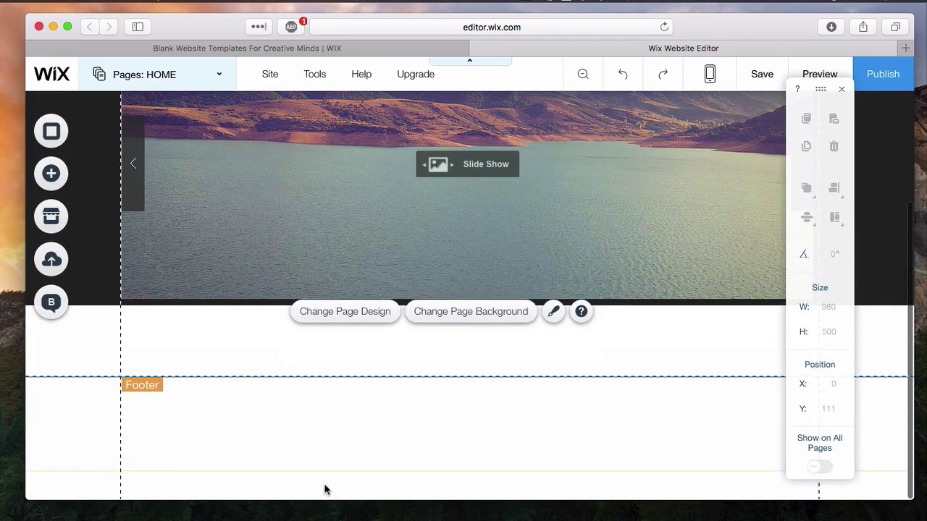
left_click(55, 174)
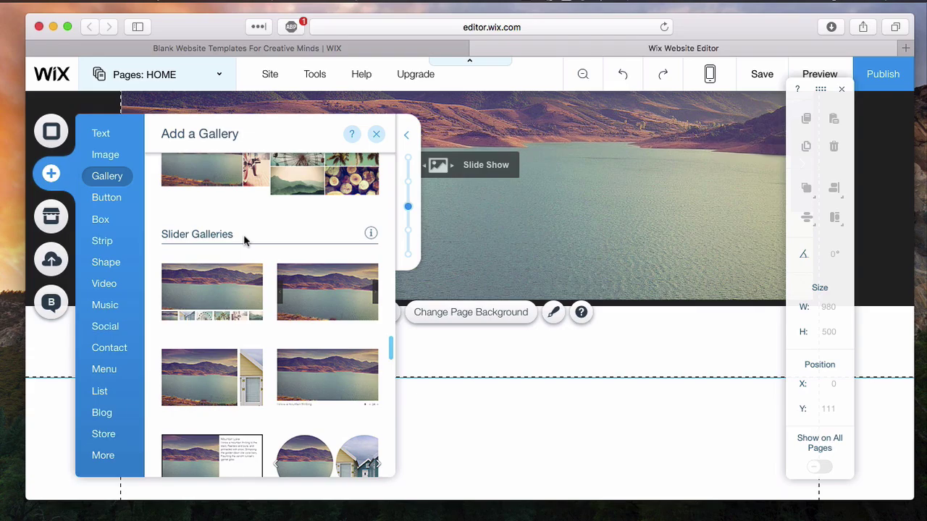
left_click_drag(327, 292, 242, 347)
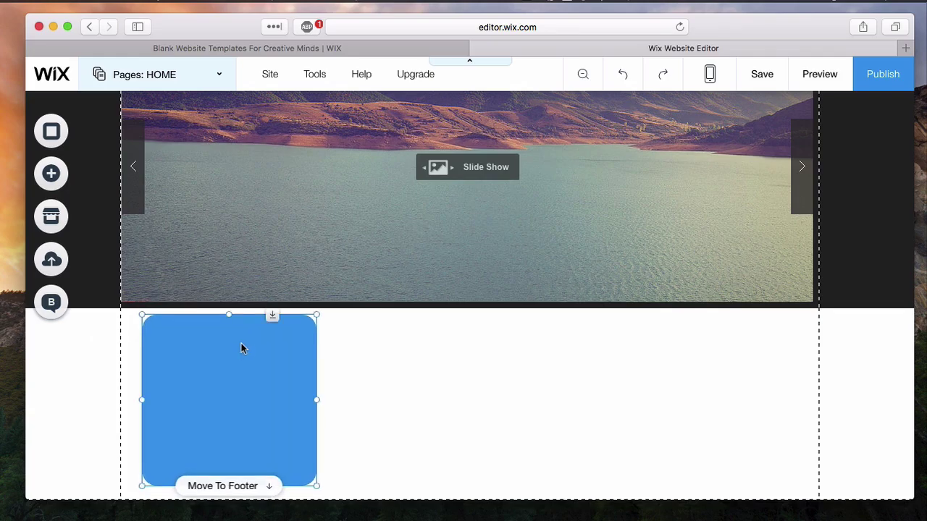
scroll(411, 391, "down", 1)
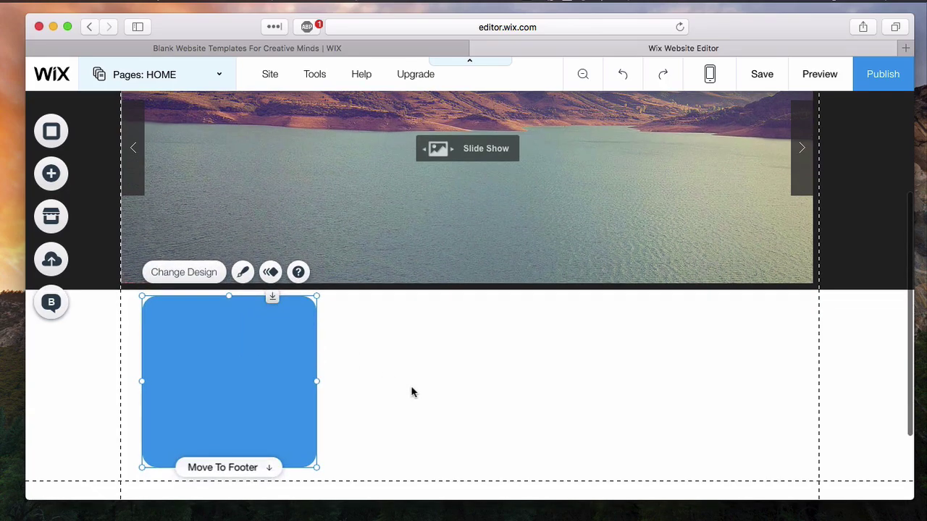
left_click(411, 389)
left_click(286, 357)
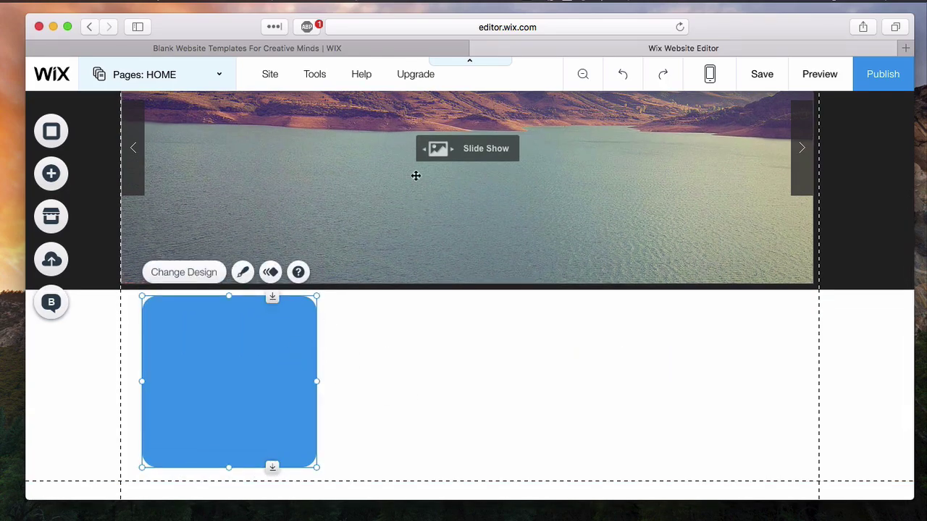
Step: Show the Toolbar and duplicate the blue box twice, lining up the copies in a row with the last at X 710, Y 520
mouse_move(319, 76)
left_click(298, 127)
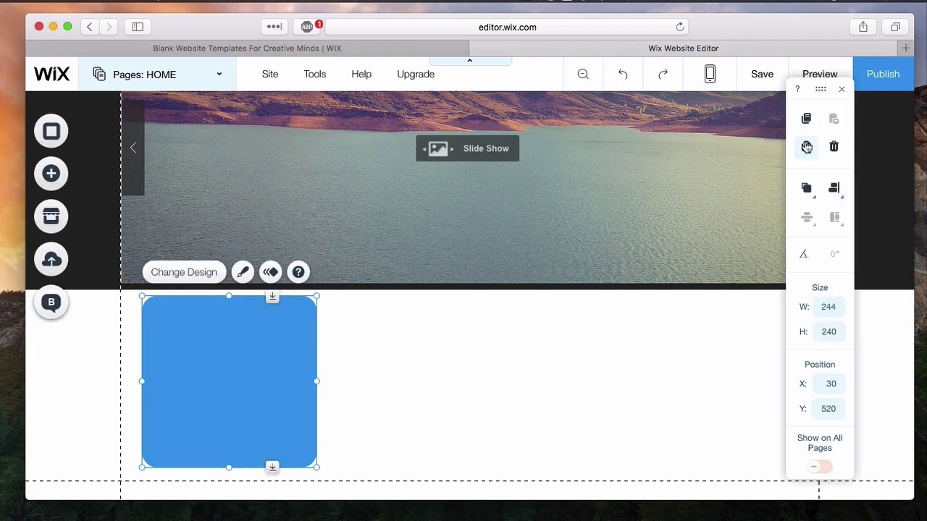
left_click(805, 145)
left_click(807, 148)
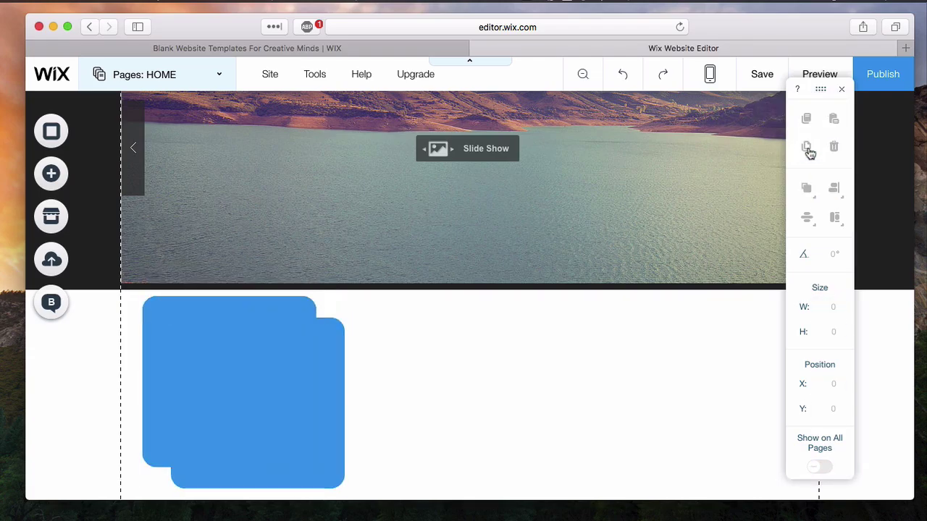
left_click_drag(285, 411, 469, 369)
left_click_drag(314, 372, 777, 349)
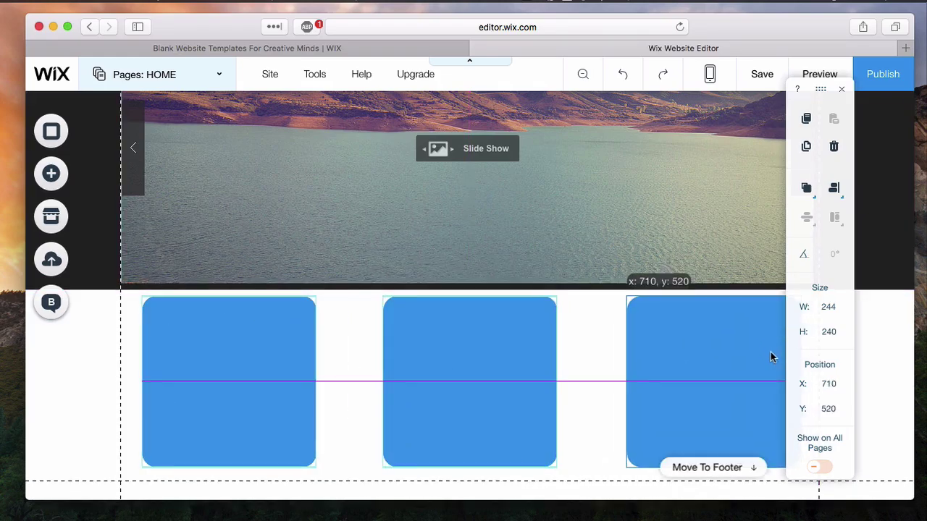
left_click(601, 379)
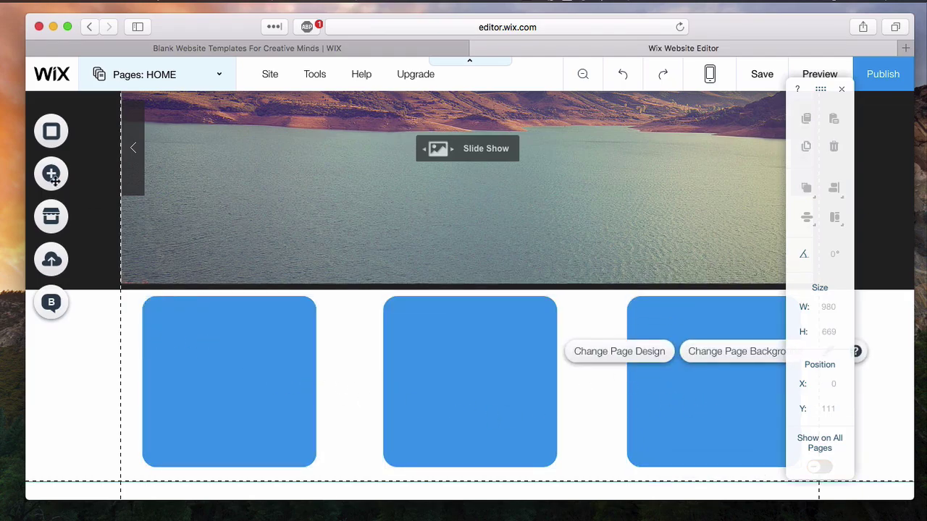
Step: Add a themed Small Heading text to the page near the top of the blue boxes
left_click(252, 403)
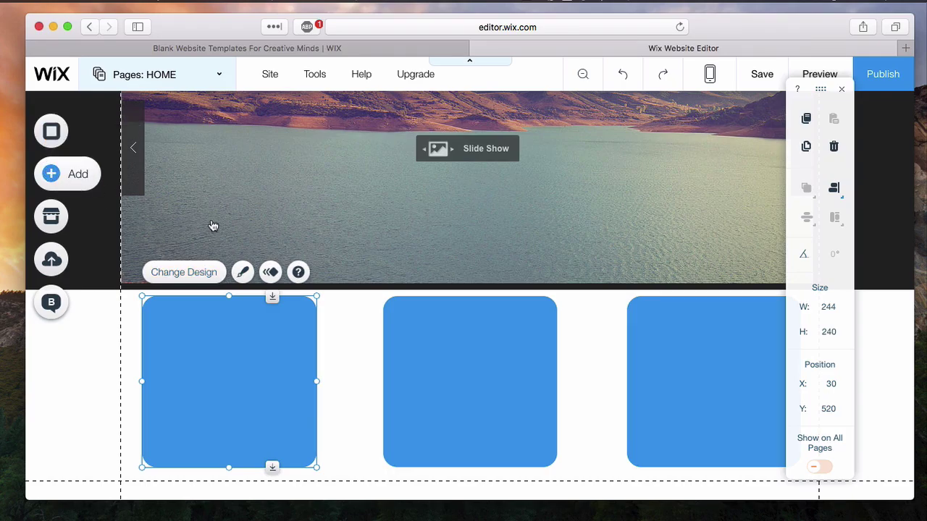
left_click(67, 174)
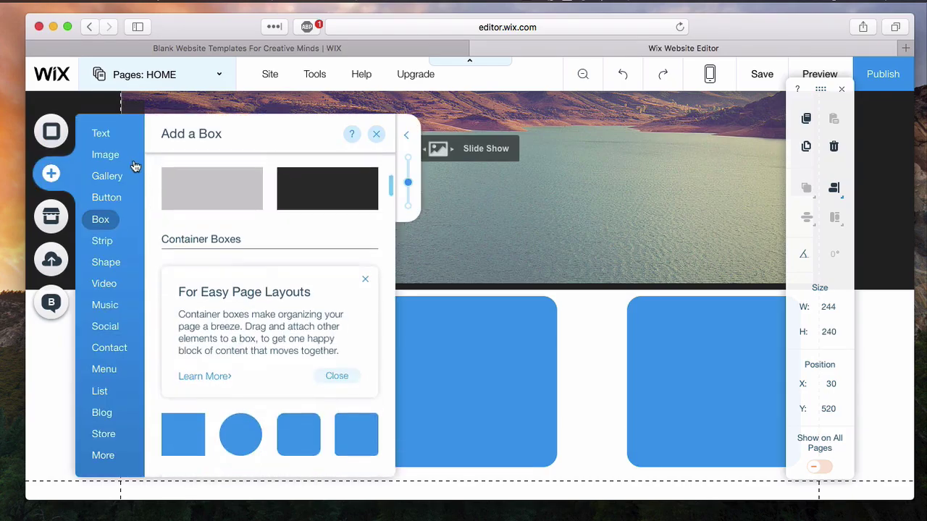
left_click(102, 134)
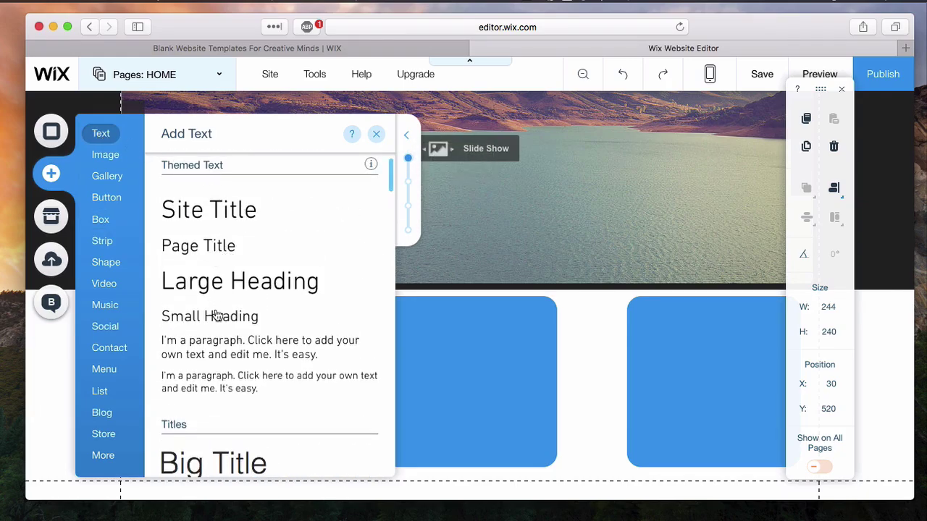
left_click_drag(215, 315, 466, 342)
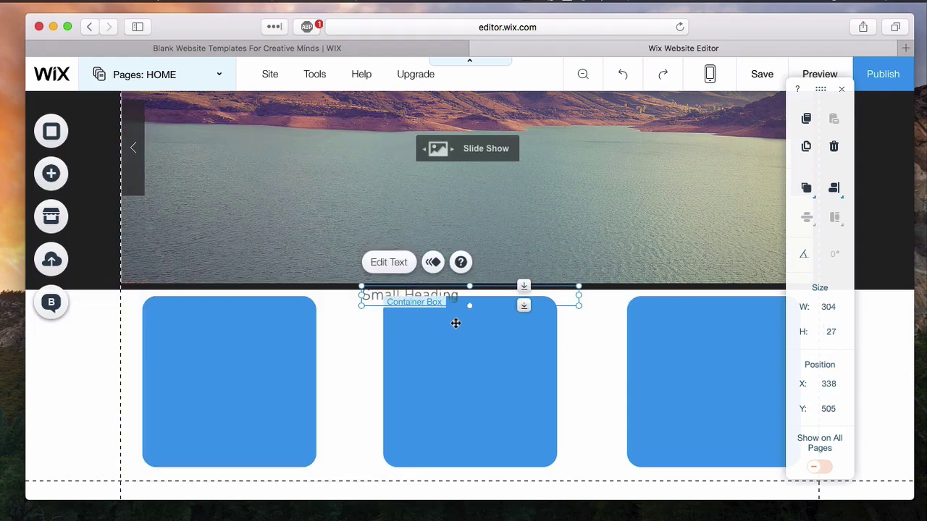
Step: Replace the Coffee text in the middle box with Tea and centre it in that box
left_click(521, 2)
left_click(543, 51)
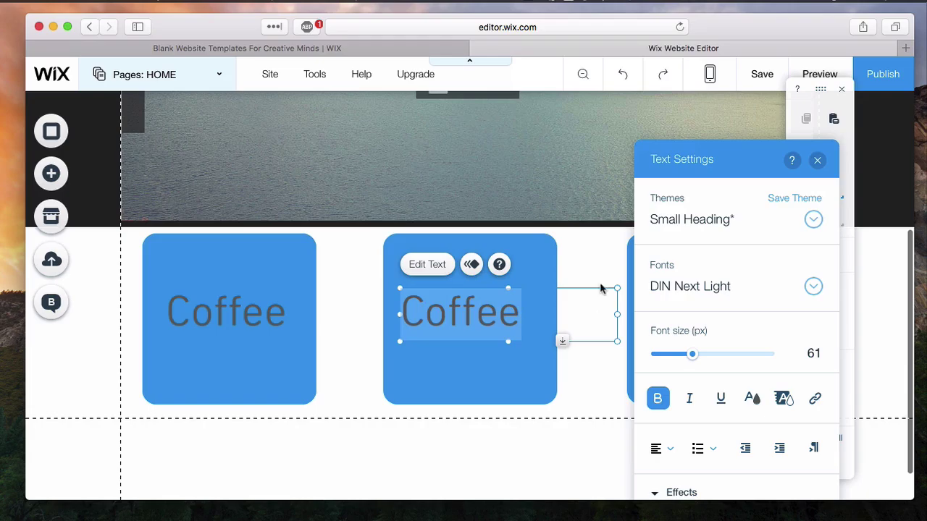
type("Tea")
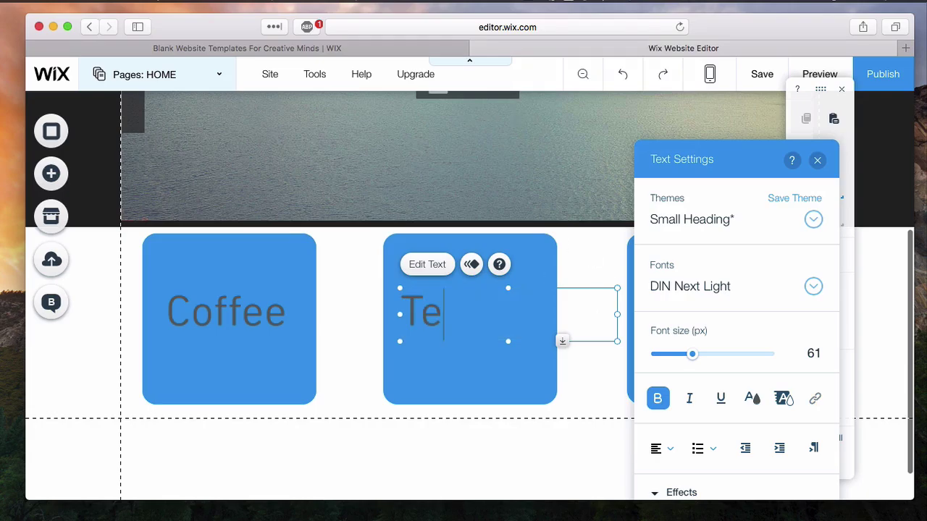
key("Escape")
left_click(407, 284)
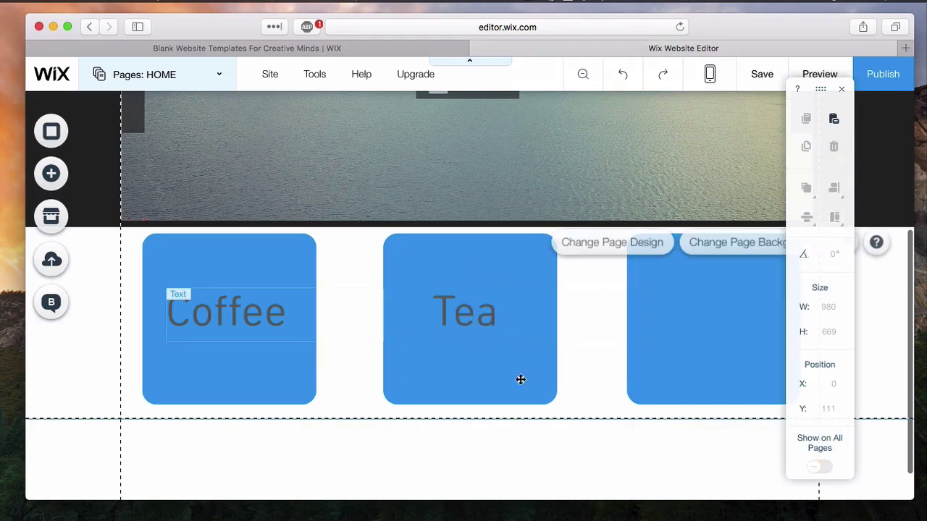
Step: Paste another copy of the Coffee text into the third box, change it to Cocktails, and place it at X 710, Y 596
key("ctrl+v")
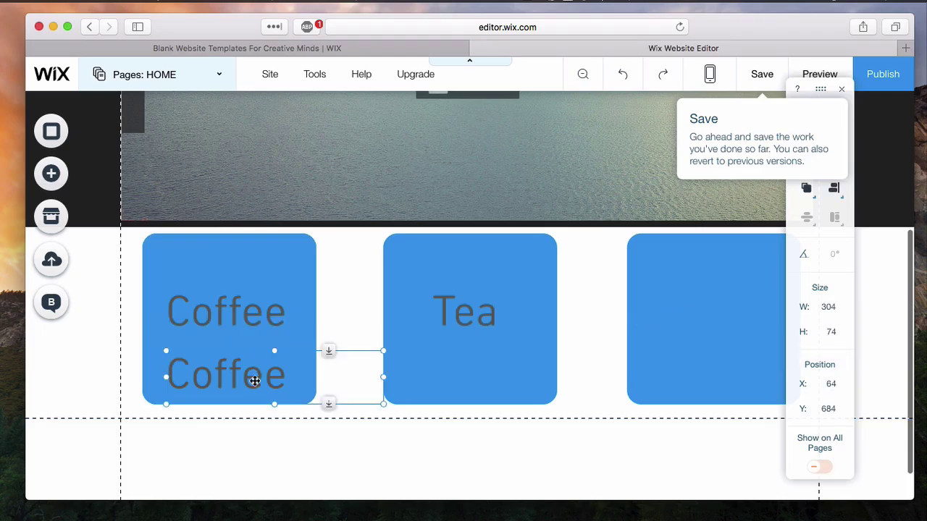
left_click_drag(253, 376, 748, 318)
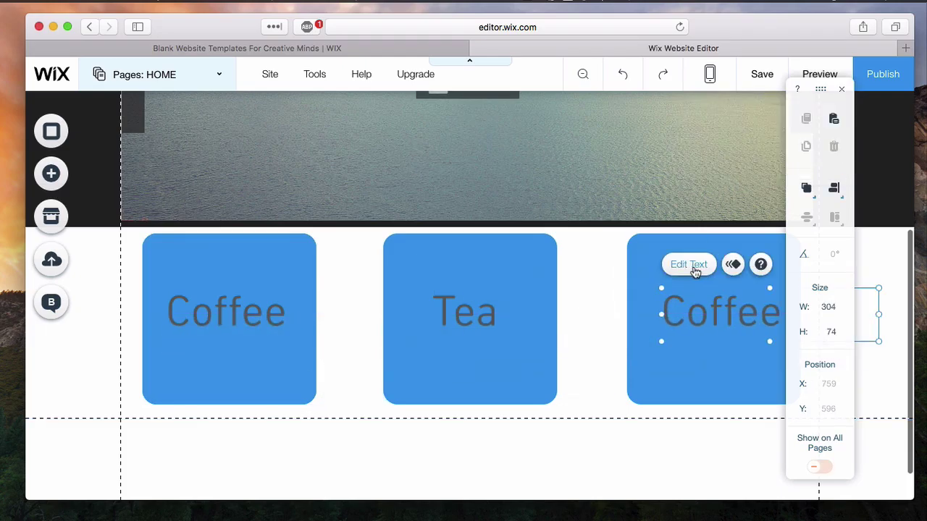
left_click(692, 265)
type("Cocktails")
left_click(731, 387)
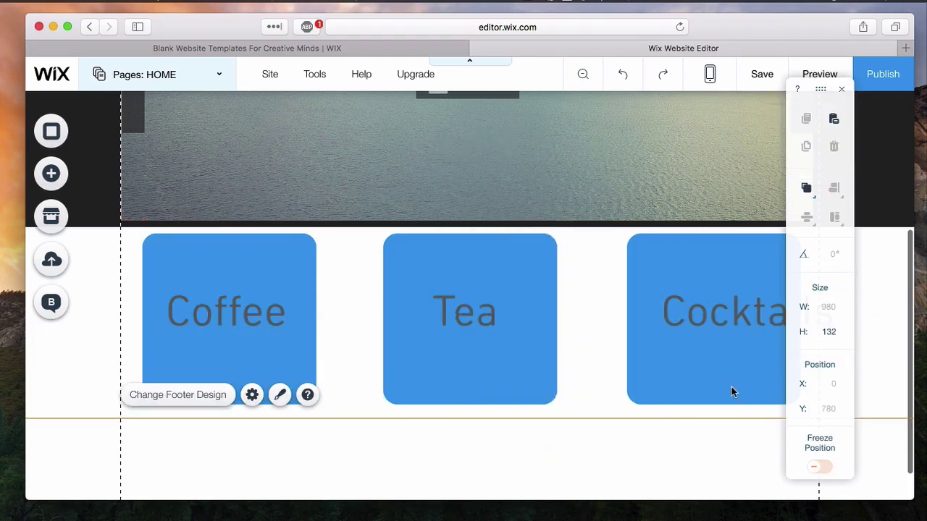
left_click_drag(717, 312, 684, 311)
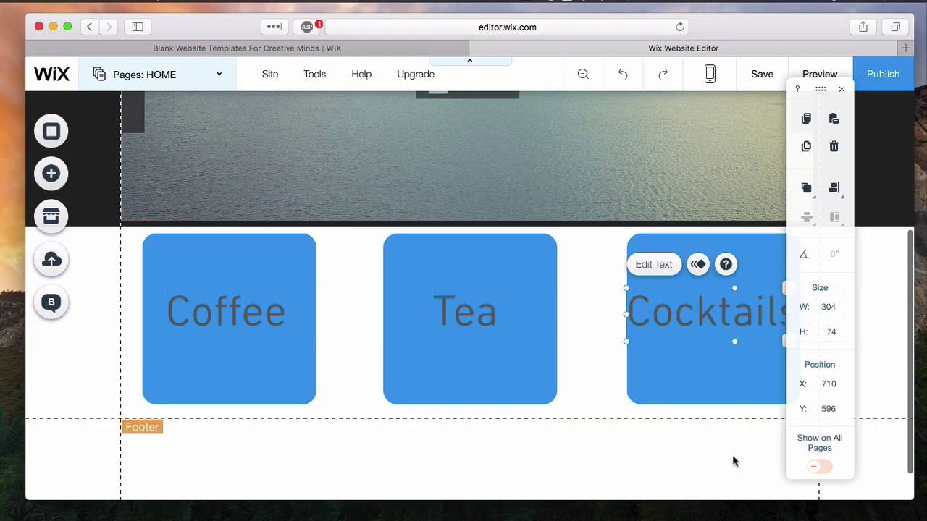
left_click(732, 459)
Step: Add the themed contact form with the message field beside the name, email and subject fields to the page
scroll(480, 476, "down", 1)
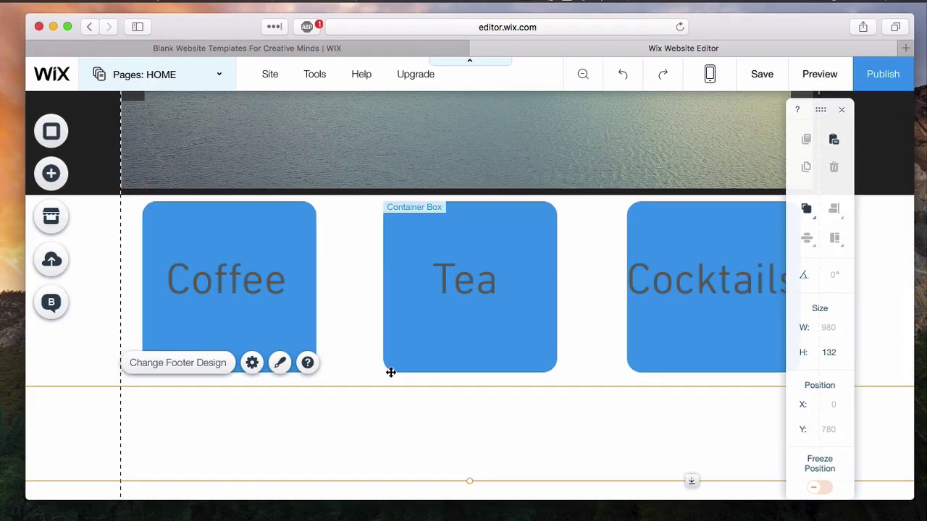
scroll(386, 355, "down", 1)
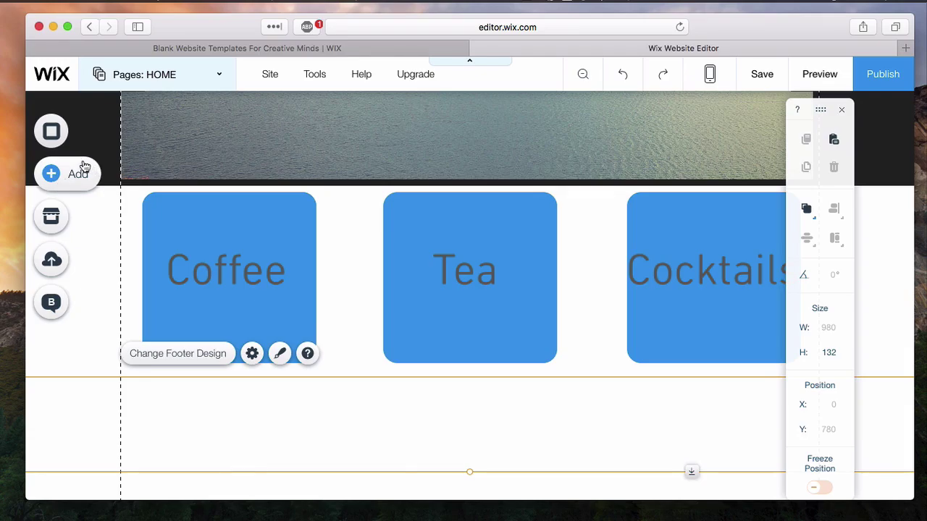
left_click(81, 169)
left_click(110, 329)
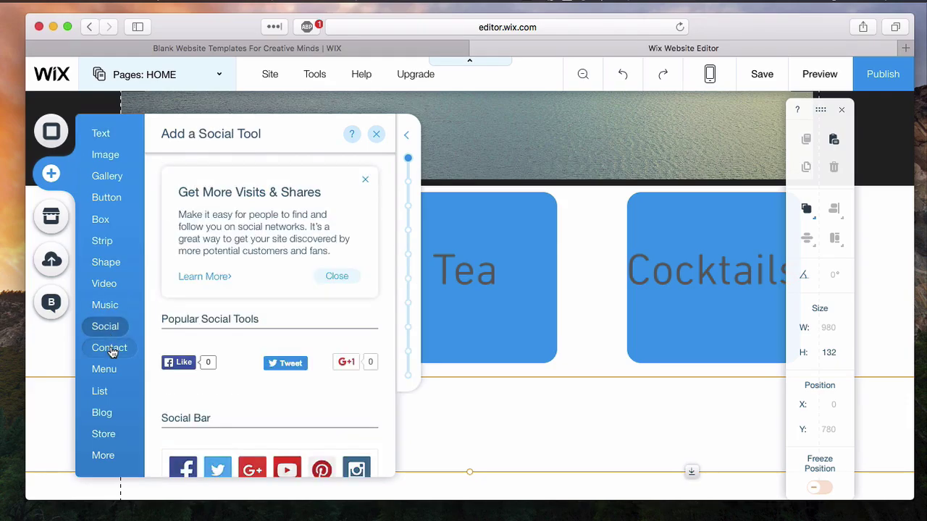
left_click(112, 351)
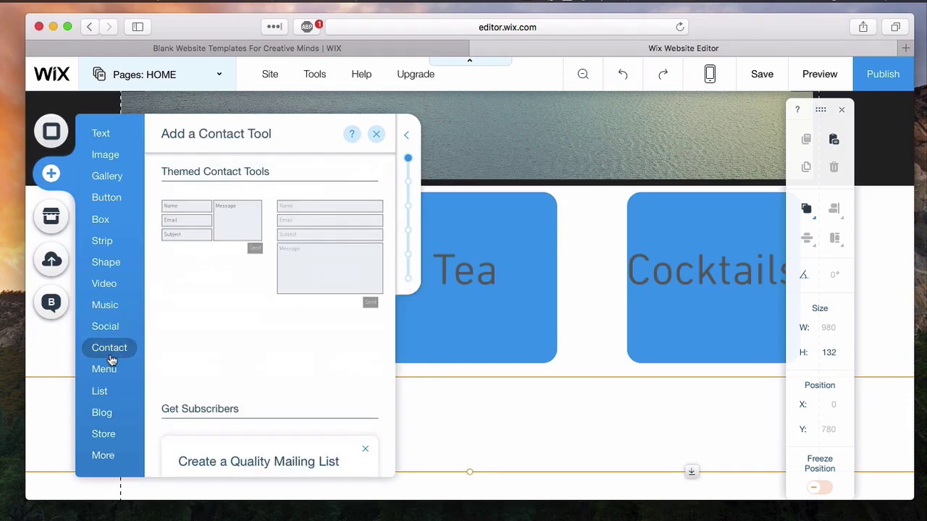
left_click(211, 245)
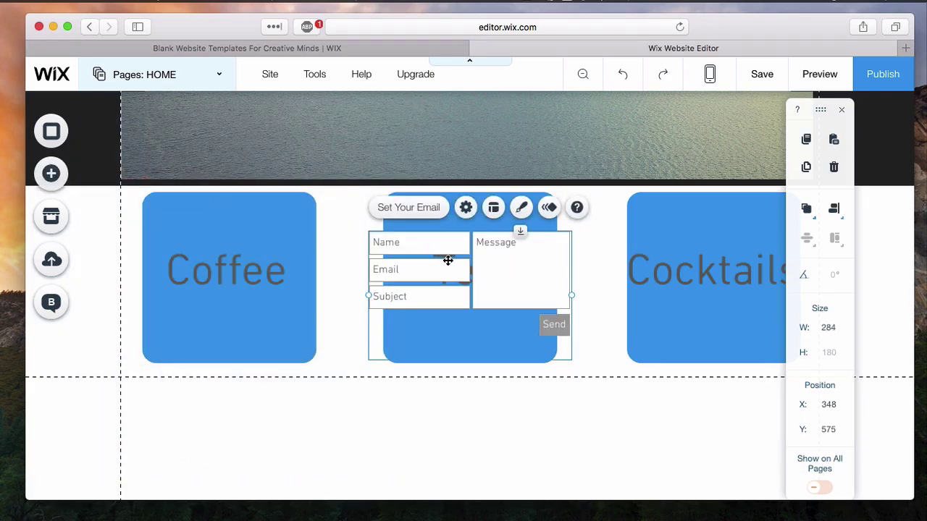
Step: Move the contact form below the three boxes and widen it to about 805, at X 82, Y 913
left_click_drag(448, 260, 416, 437)
left_click_drag(548, 360, 740, 360)
left_click_drag(341, 360, 166, 360)
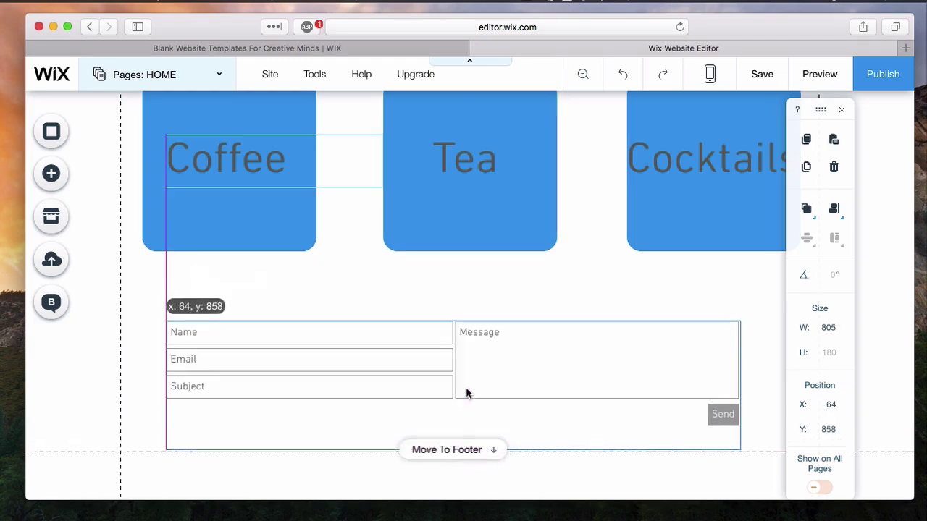
left_click_drag(466, 393, 507, 433)
Step: Add a themed Large Heading above the contact form and change its text to "Contact Us!"
left_click(102, 177)
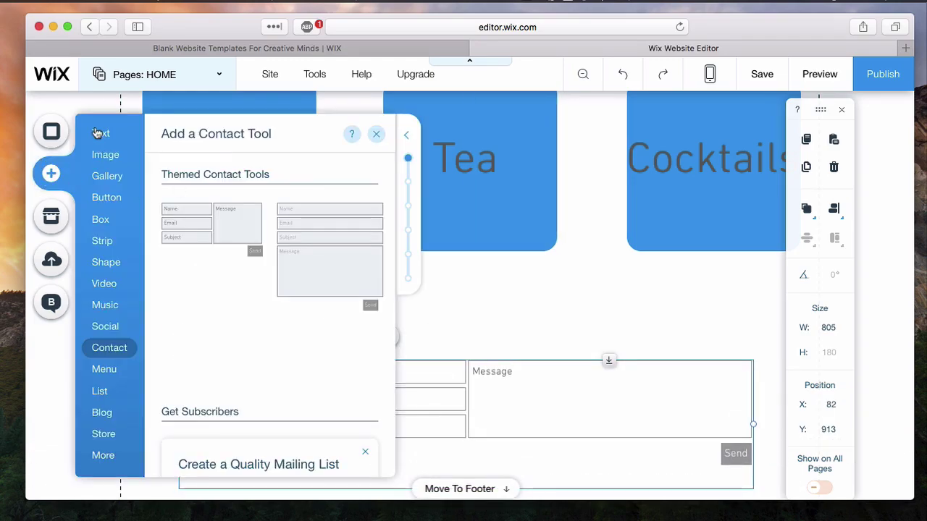
left_click(100, 134)
left_click_drag(222, 279, 437, 293)
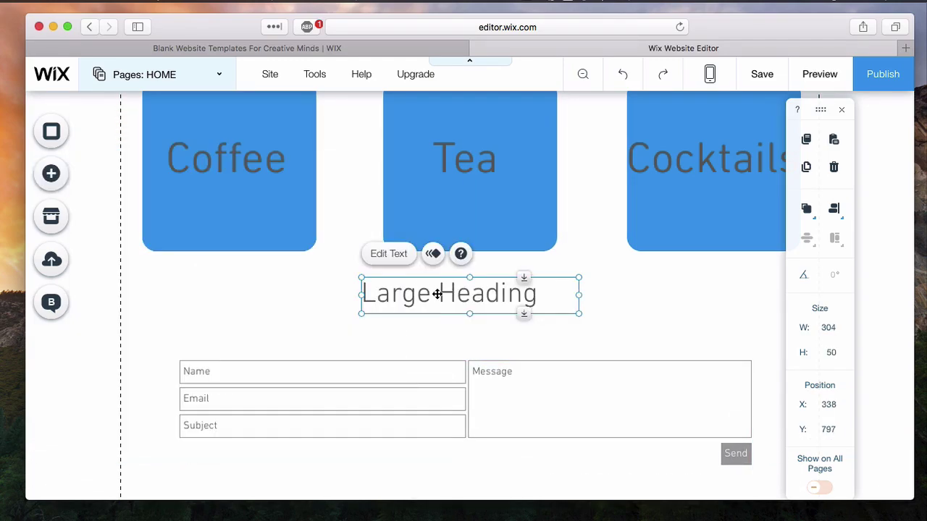
double_click(428, 304)
type("Contac")
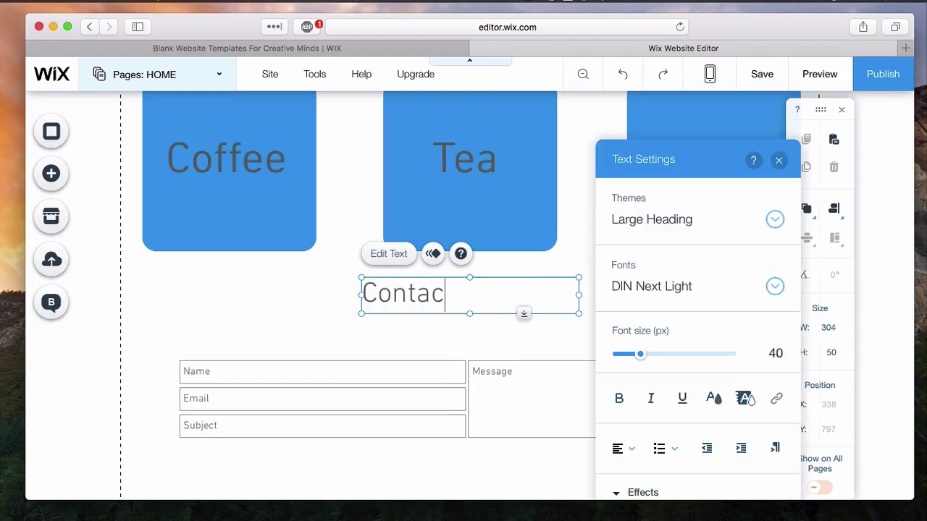
type("t Us!")
Step: Make the whole "Contact Us!" heading bold and increase its font size
key("super+a")
left_click(619, 398)
left_click_drag(640, 354, 672, 355)
left_click(302, 331)
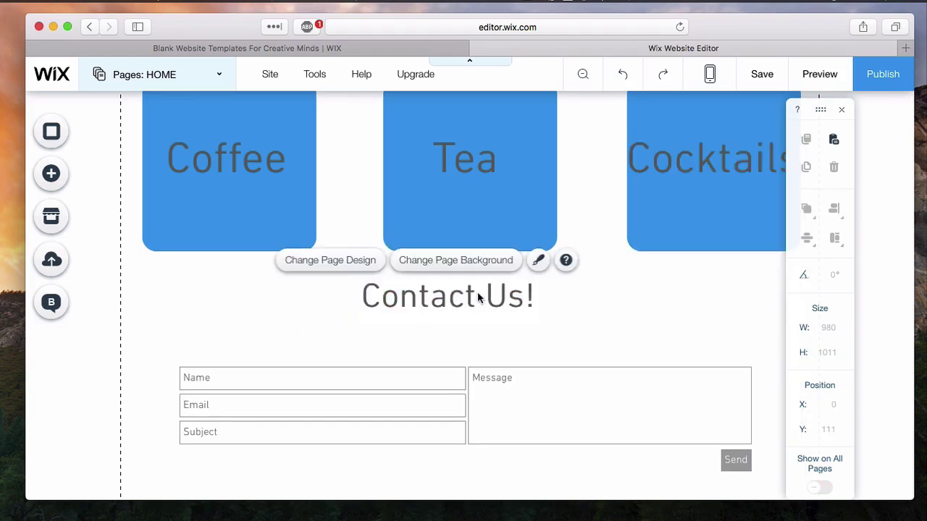
Step: Move the "Contact Us!" heading closer to the contact form, at about X 368, Y 838
left_click(456, 260)
left_click(451, 304)
left_click_drag(451, 304, 460, 331)
left_click(482, 283)
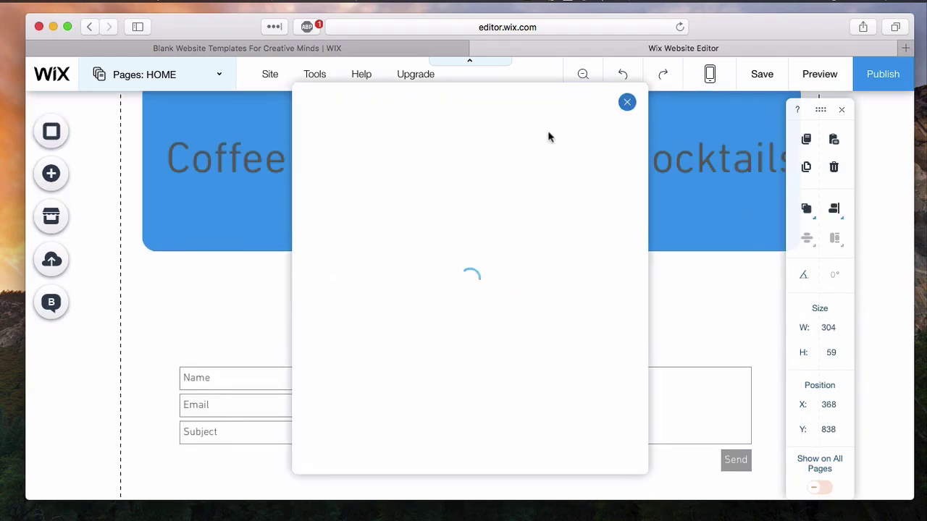
left_click(628, 105)
scroll(399, 393, "down", 2)
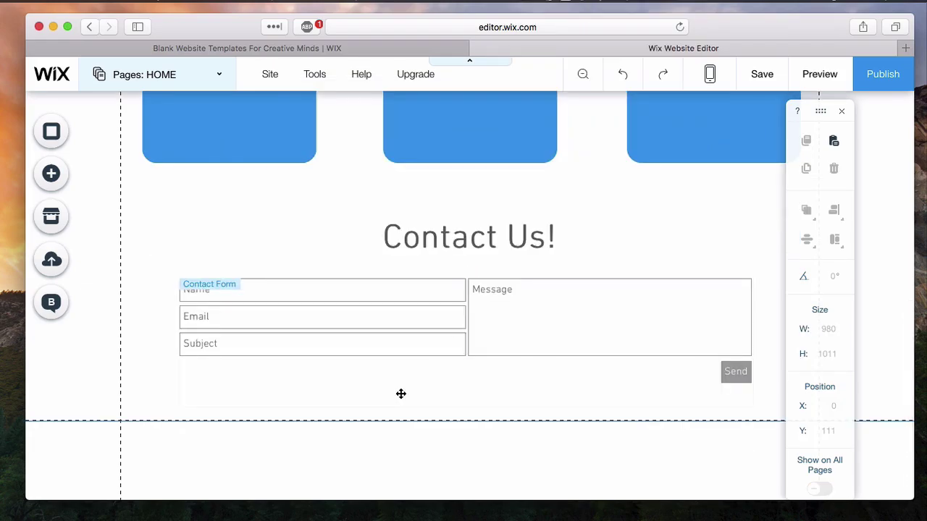
scroll(401, 393, "up", 10)
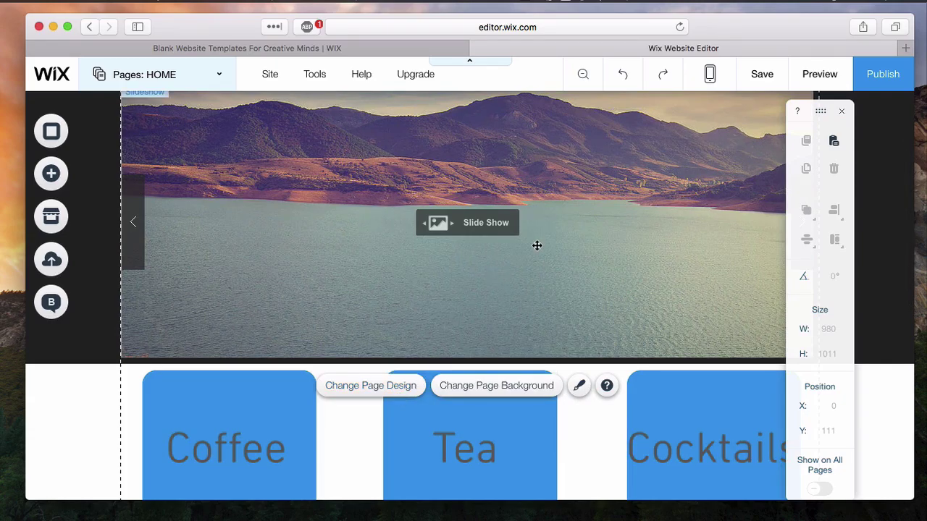
scroll(536, 245, "down", 4)
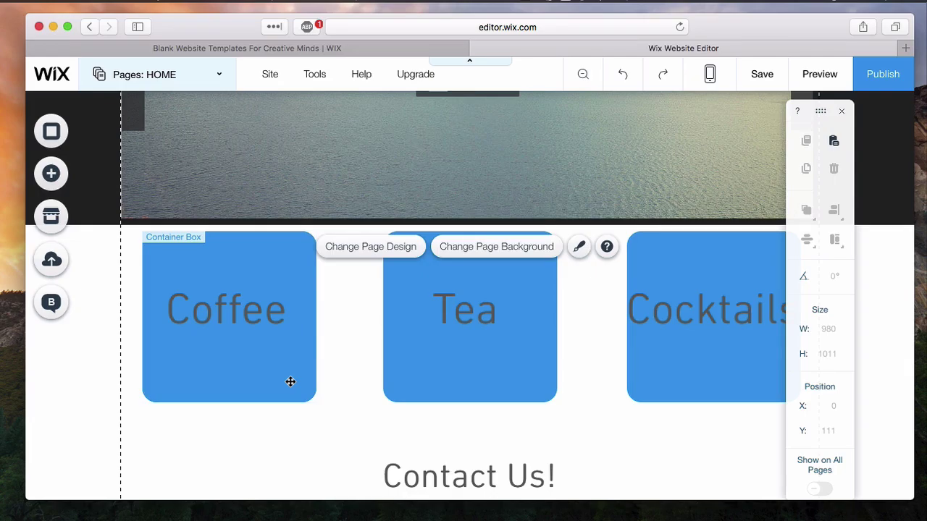
scroll(291, 382, "up", 3)
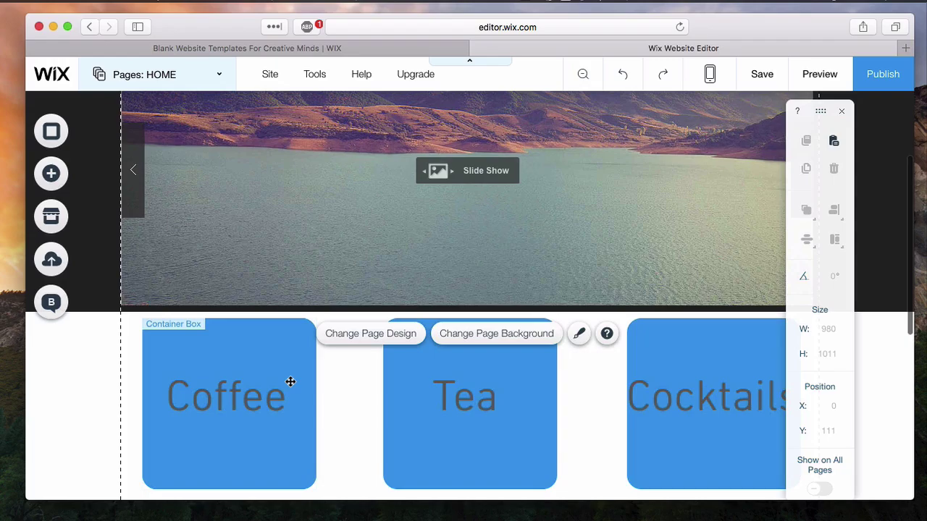
Step: Open the slideshow's gallery images and remove the default photos one after another
double_click(354, 306)
scroll(542, 269, "down", 1)
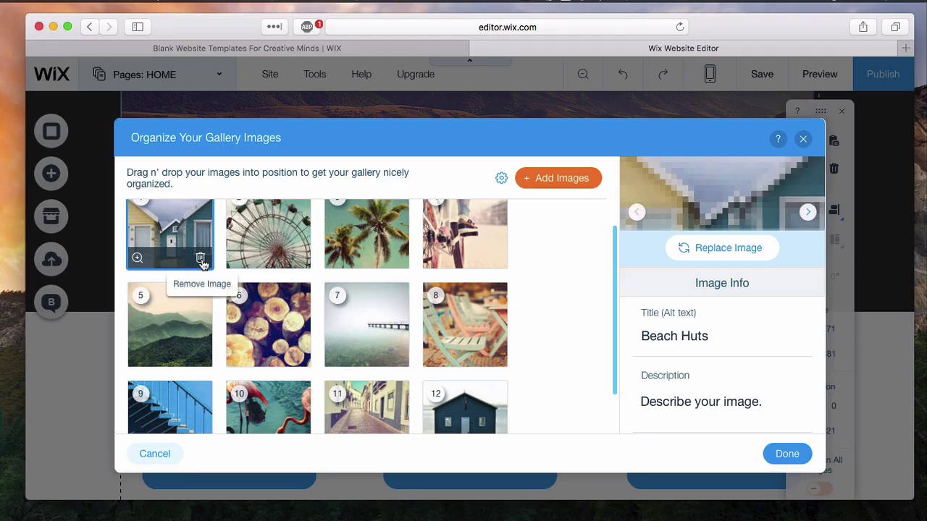
left_click(200, 260)
left_click(201, 259)
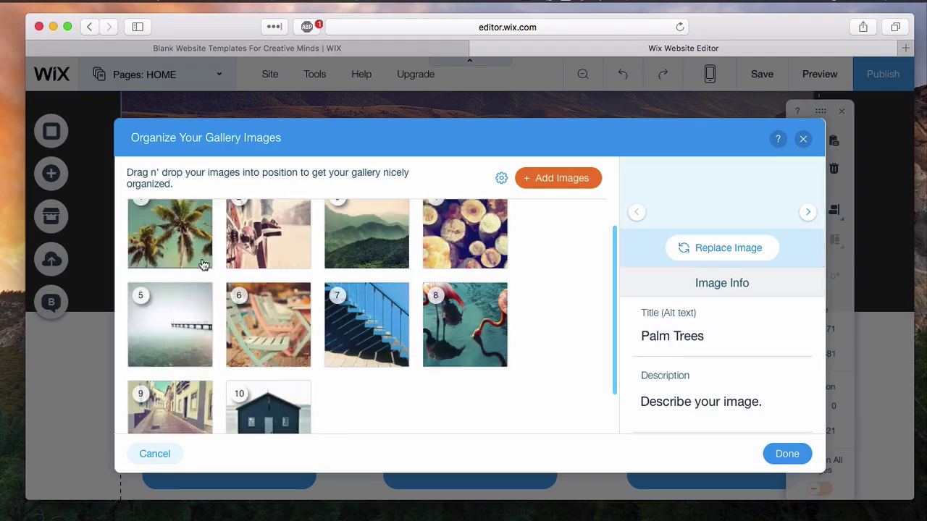
left_click(201, 259)
left_click(201, 260)
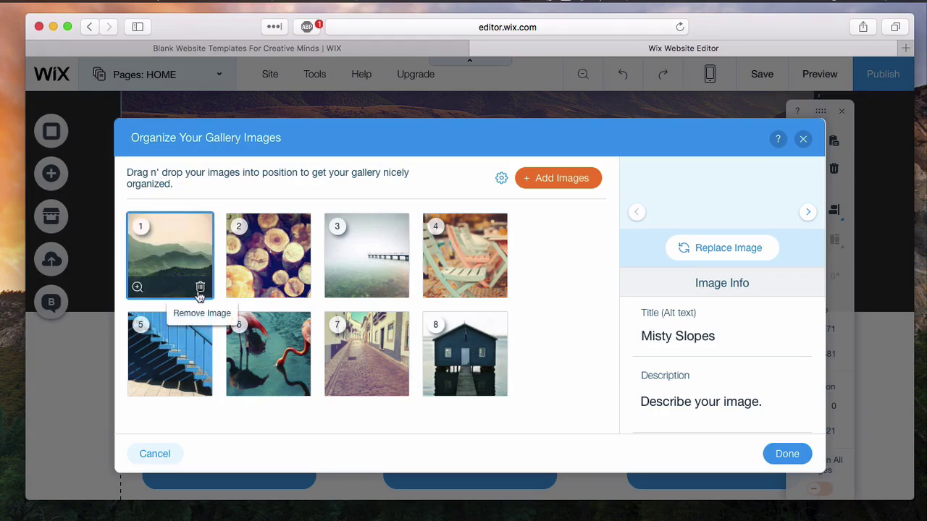
left_click(200, 288)
left_click(199, 289)
left_click(201, 288)
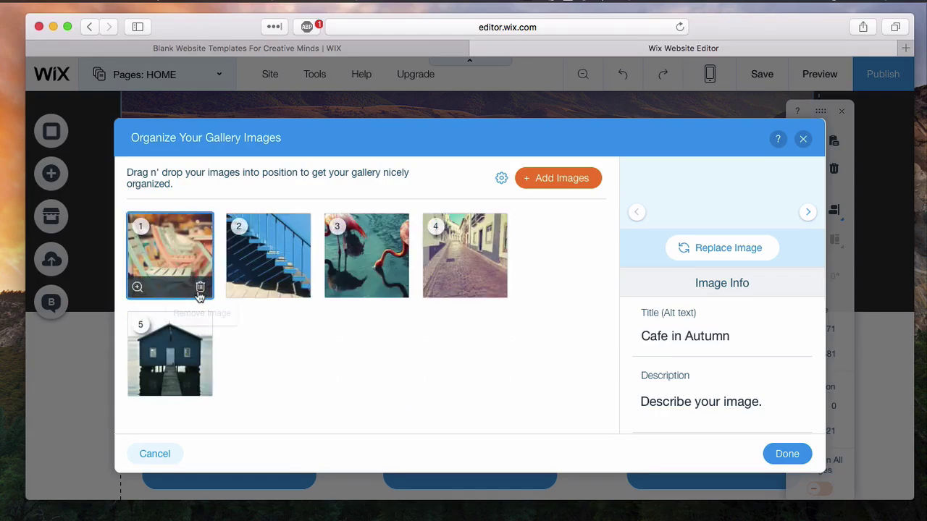
left_click(201, 289)
left_click(200, 288)
left_click(200, 289)
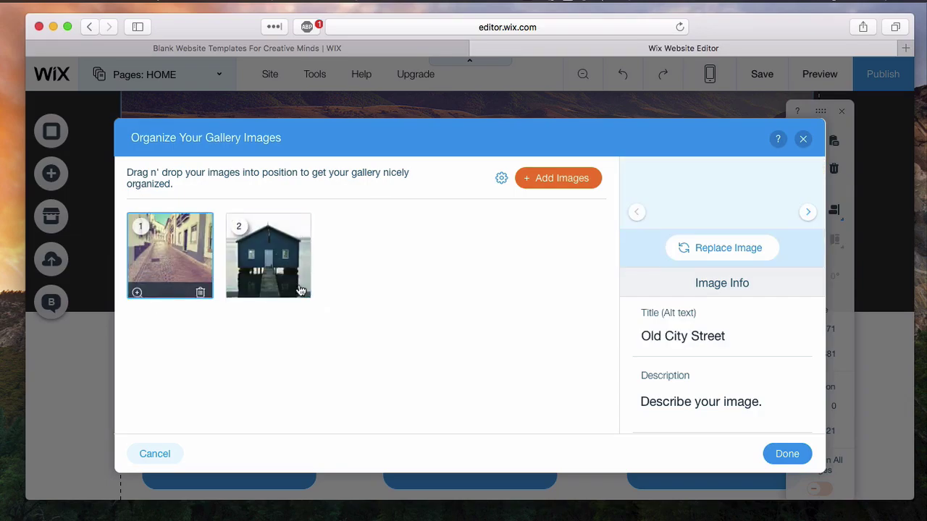
left_click(297, 288)
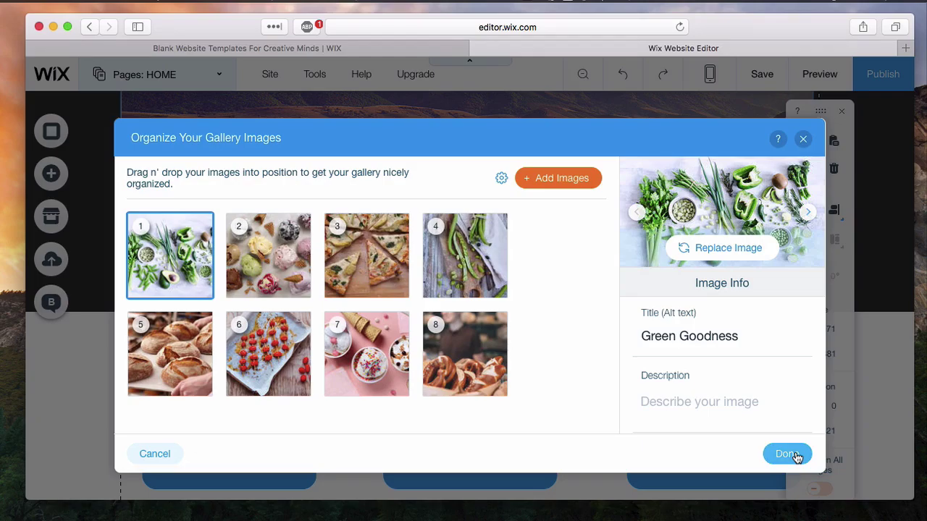
Step: Fill the slideshow gallery with eight food photos, starting with Green Goodness, and apply the new images
scroll(749, 378, "down", 2)
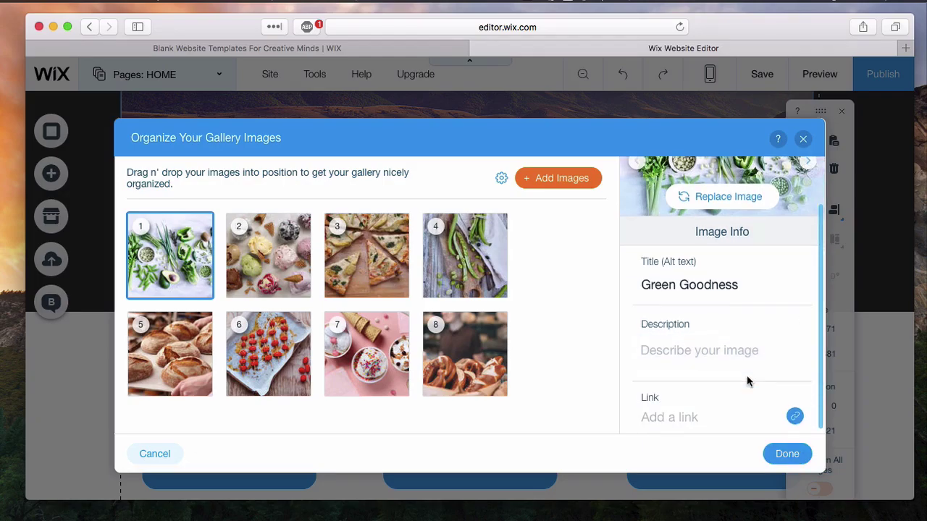
left_click(789, 454)
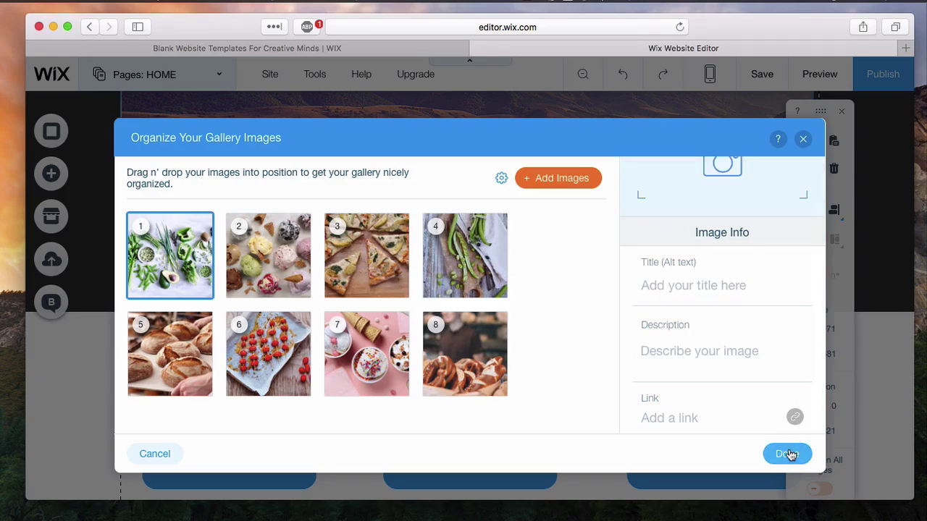
scroll(591, 321, "up", 3)
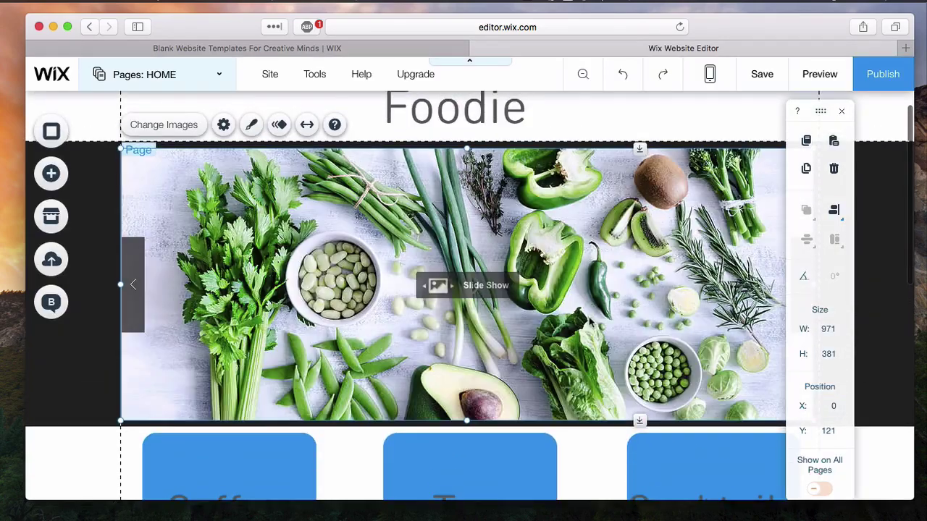
Step: Delete the Coffee, Tea and Cocktails headings over the blue boxes
scroll(590, 322, "down", 5)
left_click_drag(79, 254, 734, 352)
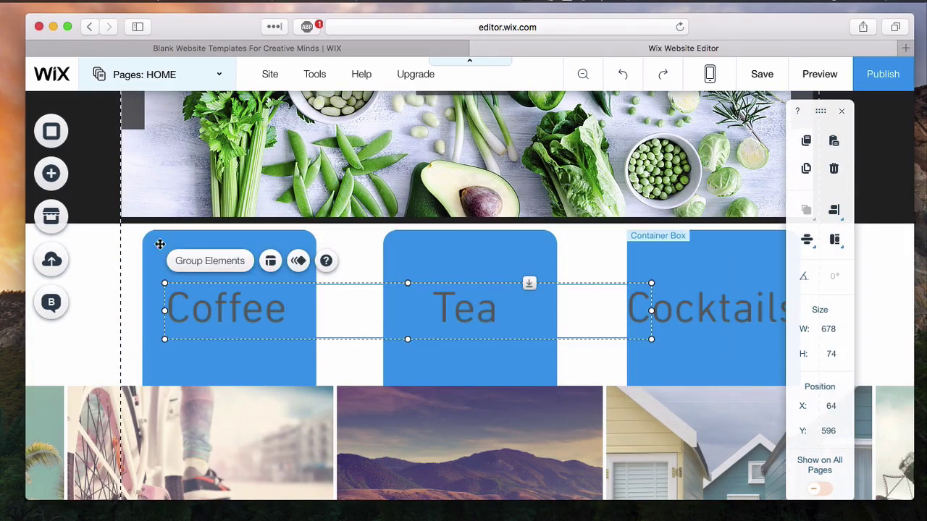
left_click_drag(92, 244, 382, 321)
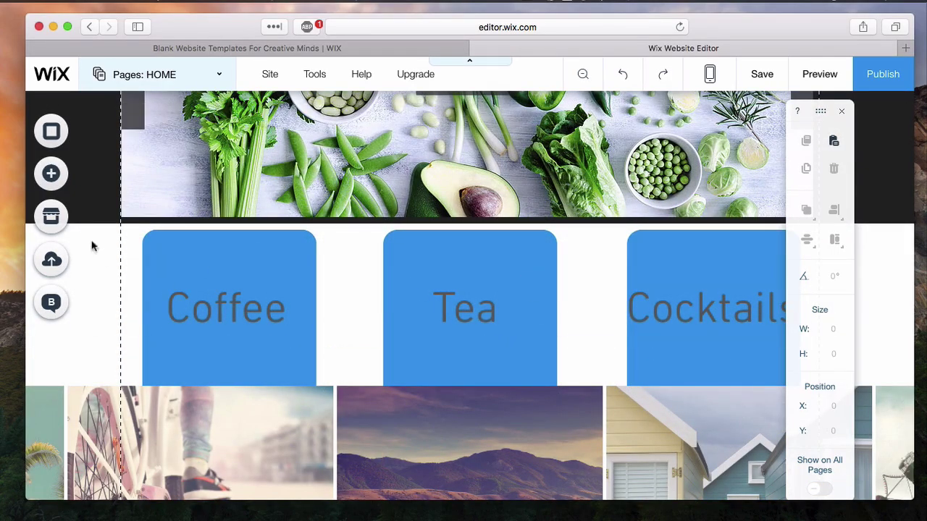
left_click_drag(93, 244, 817, 377)
key("Delete")
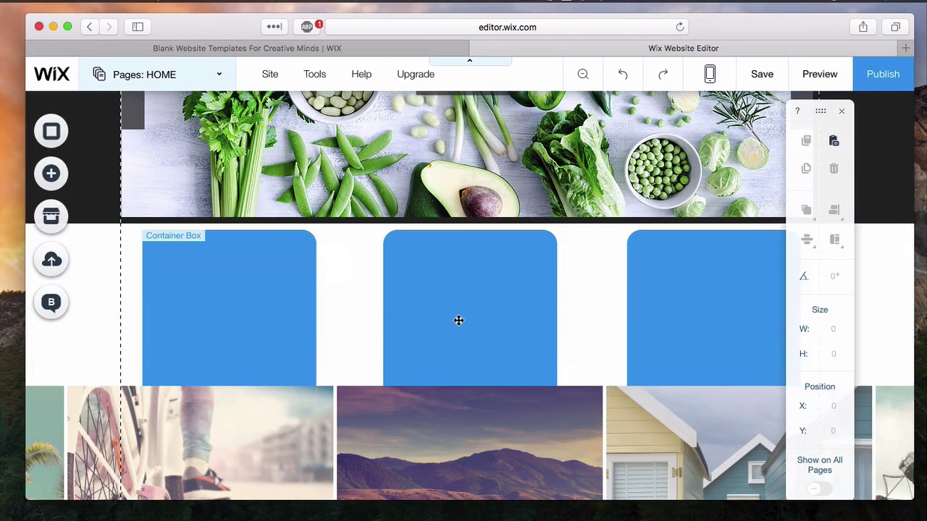
Step: Delete the three empty blue container boxes below the slideshow
left_click(486, 297)
key("Delete")
key("Delete")
left_click(268, 337)
key("Delete")
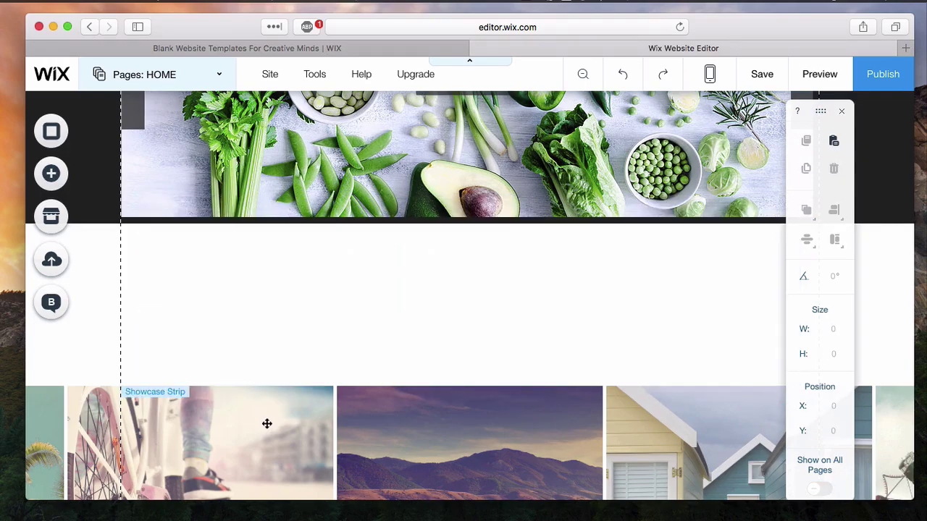
Step: Move the showcase strip up to just below the slideshow, at Y 532, and replace its images with drink photos
left_click(265, 423)
scroll(276, 296, "down", 4)
double_click(412, 267)
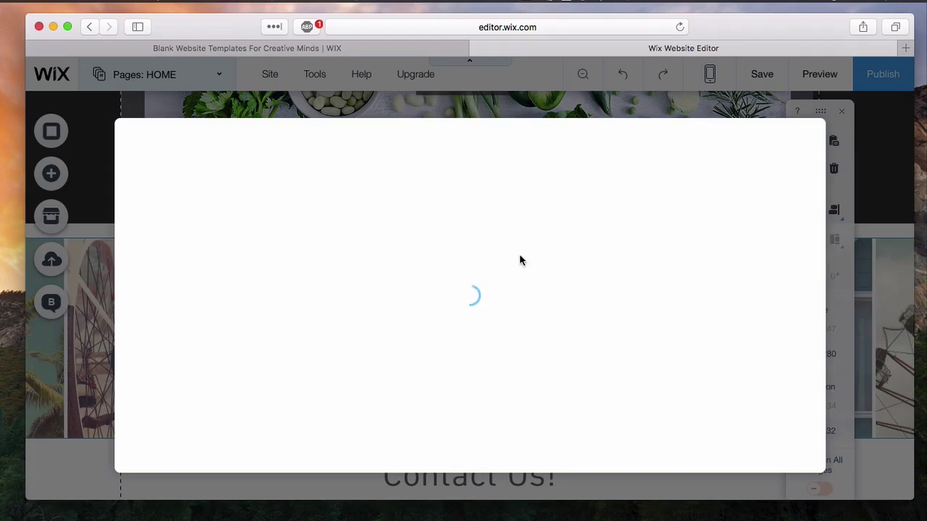
left_click(519, 12)
left_click(532, 35)
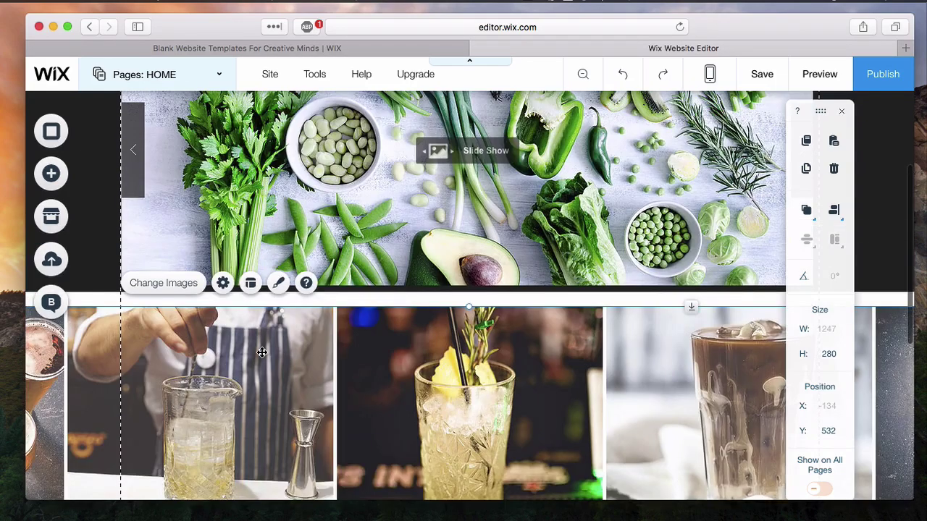
scroll(262, 353, "down", 1)
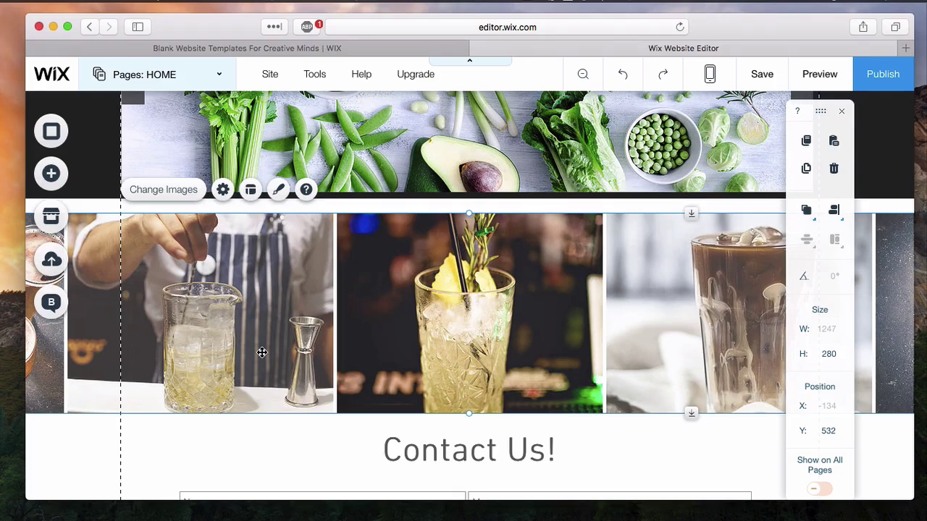
Step: Add the flat grey themed menu and place it along the lower edge of the header, under the Foodie title
scroll(152, 159, "up", 5)
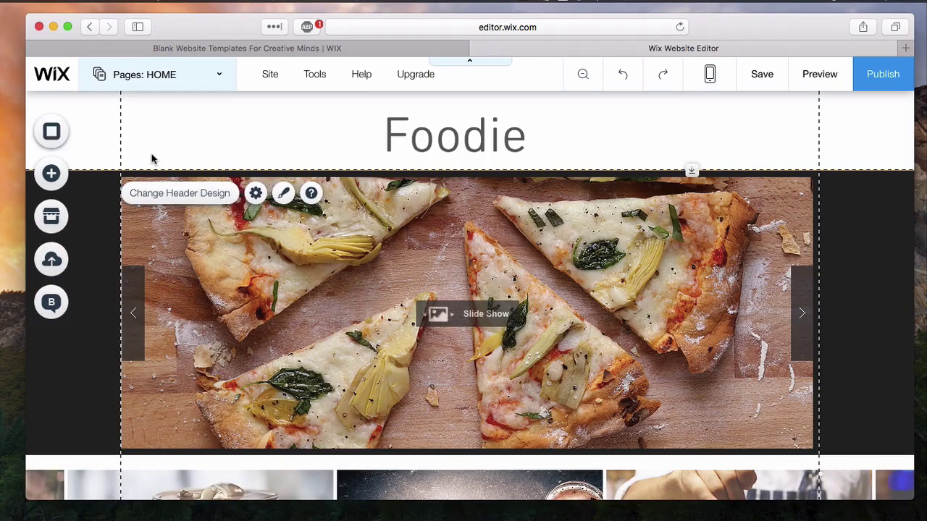
left_click(64, 185)
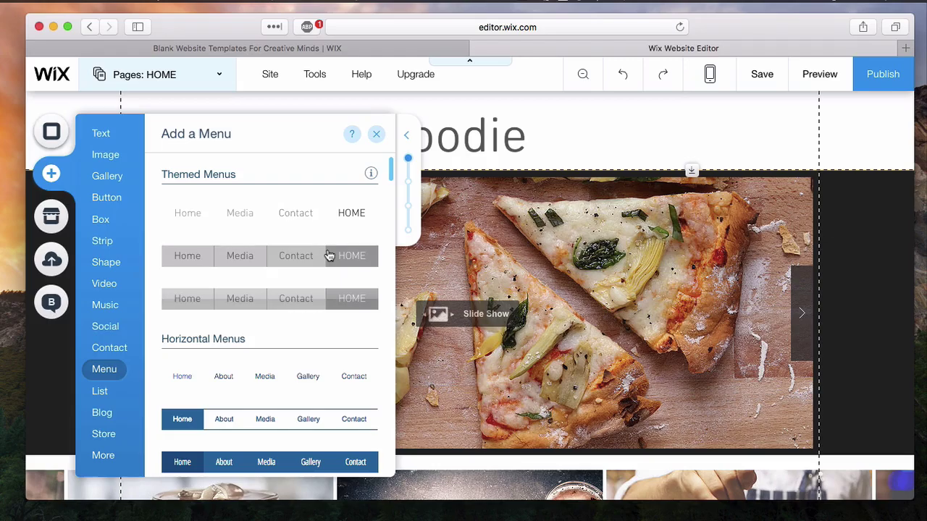
scroll(329, 255, "down", 2)
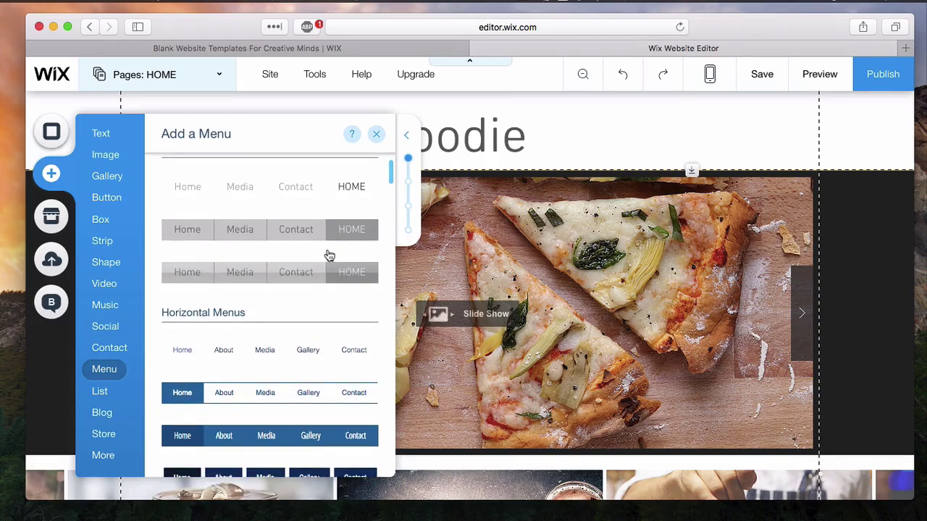
scroll(329, 256, "down", 10)
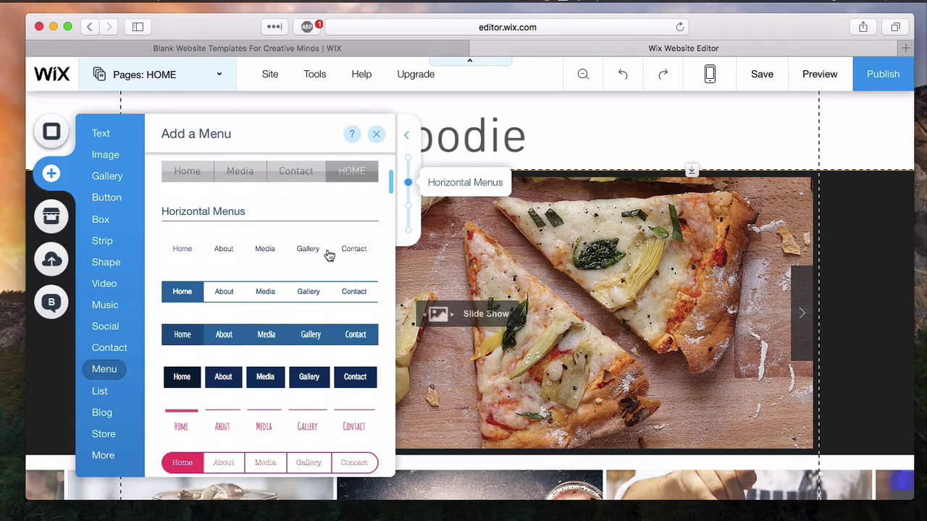
scroll(329, 256, "up", 4)
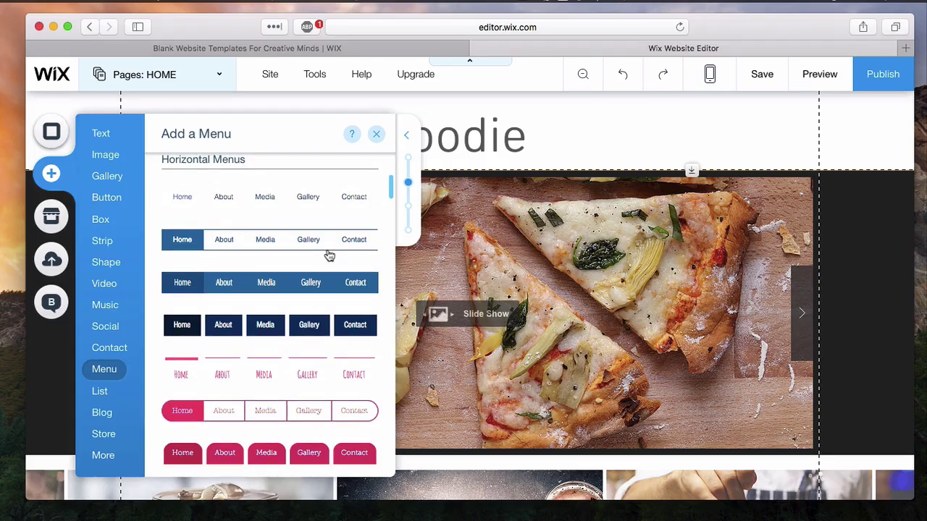
scroll(328, 255, "up", 8)
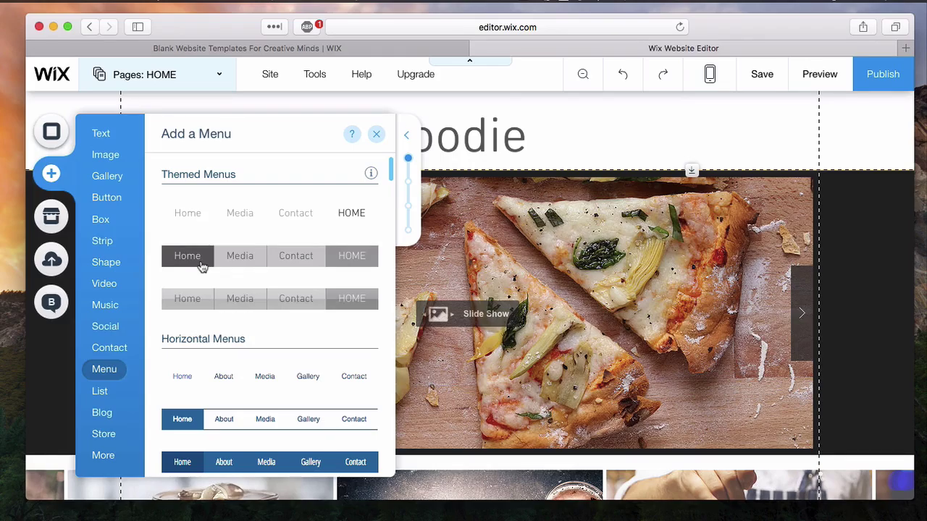
left_click(246, 257)
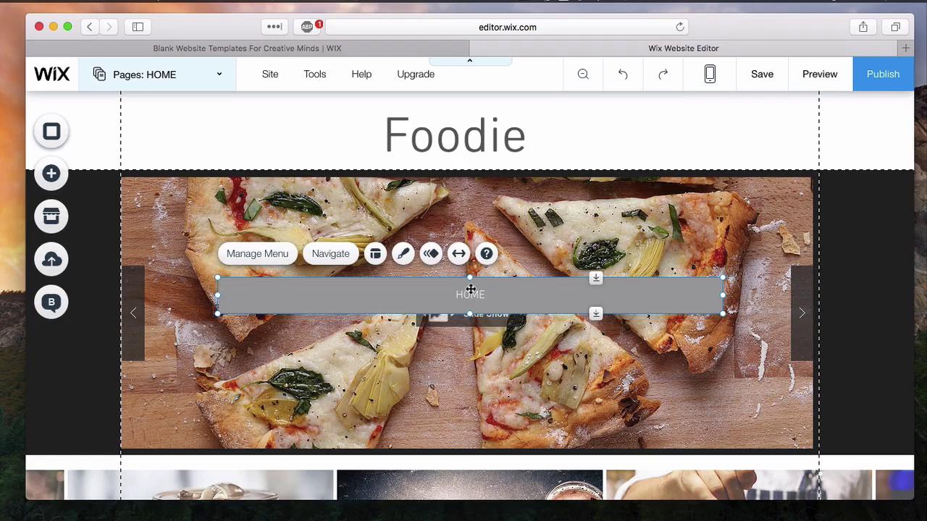
left_click_drag(471, 284, 456, 149)
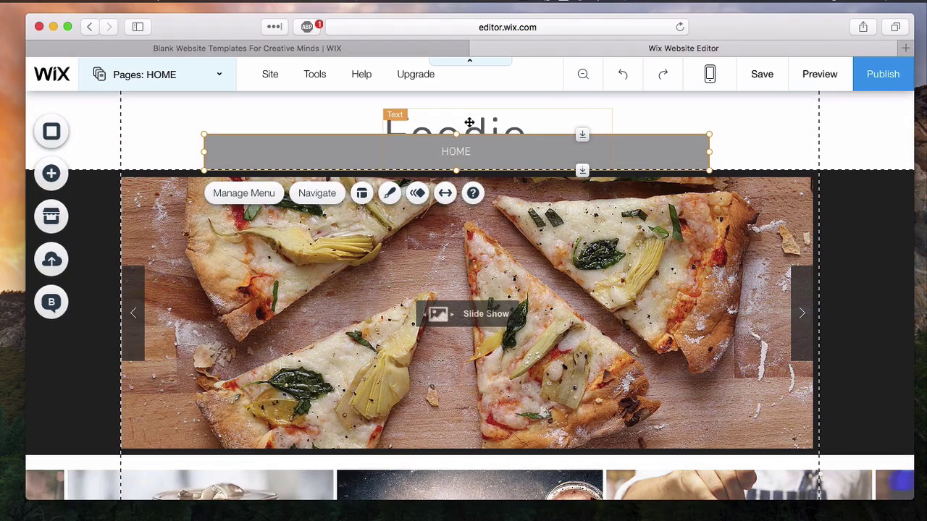
Step: Move the Foodie title up in the header and shift the menu and all content below it down to clear the title
left_click_drag(466, 101, 464, 92)
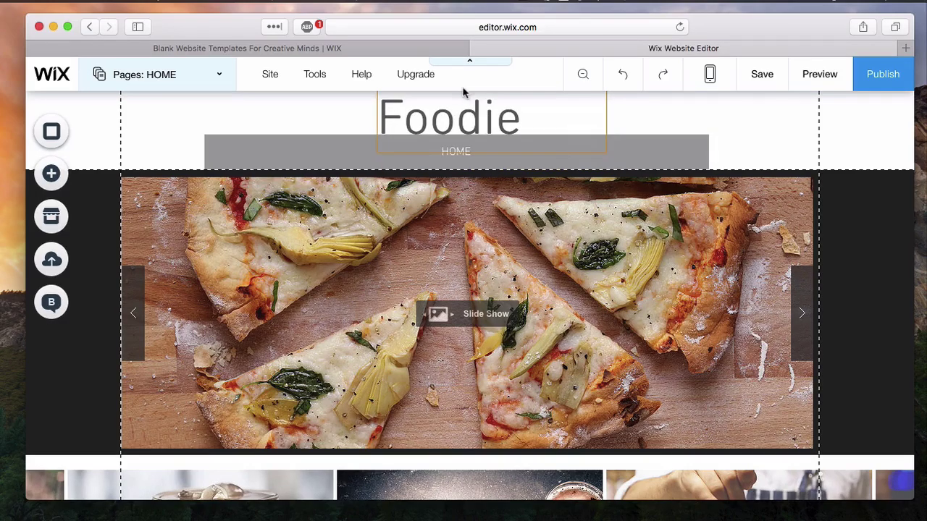
left_click(469, 126)
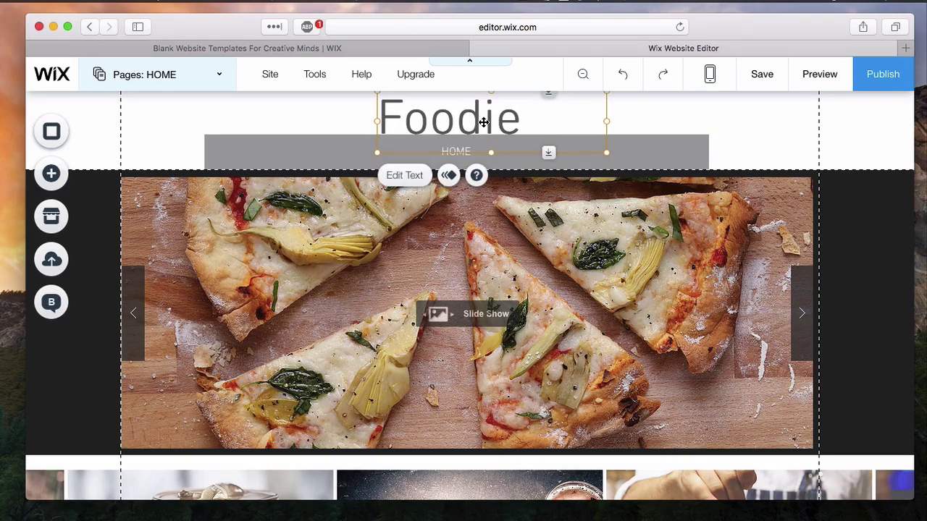
left_click_drag(485, 109, 487, 103)
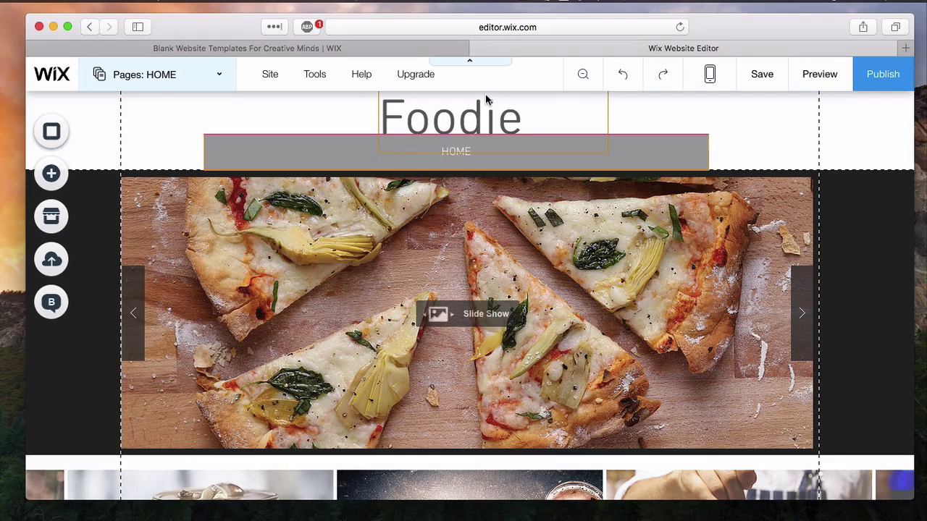
left_click(490, 114)
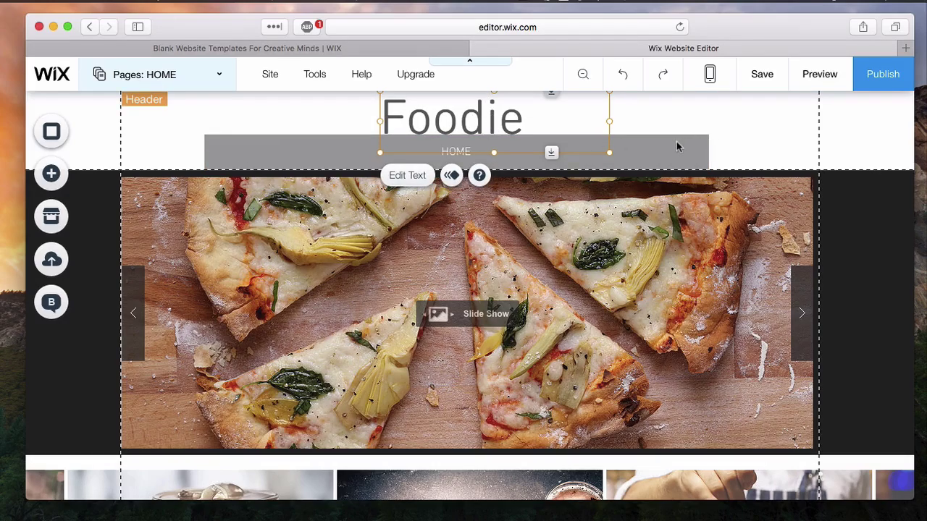
left_click(680, 145)
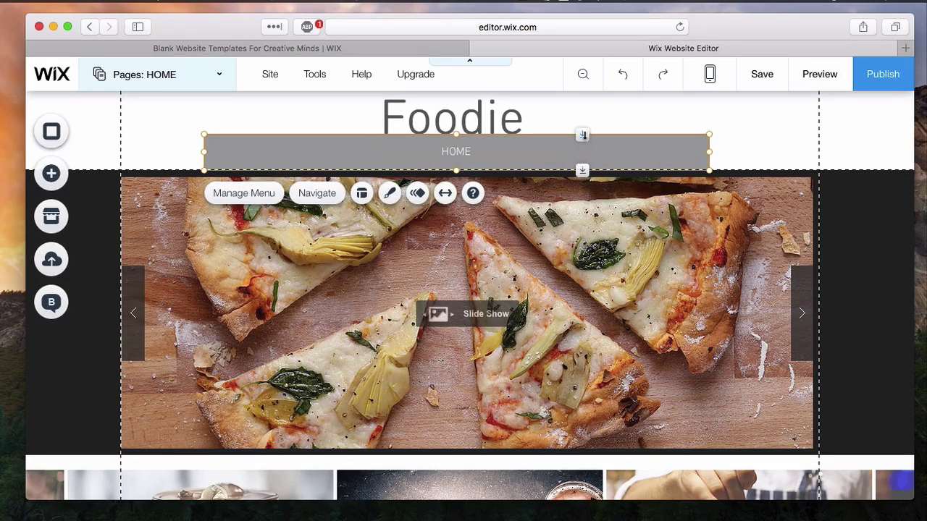
left_click_drag(582, 135, 584, 145)
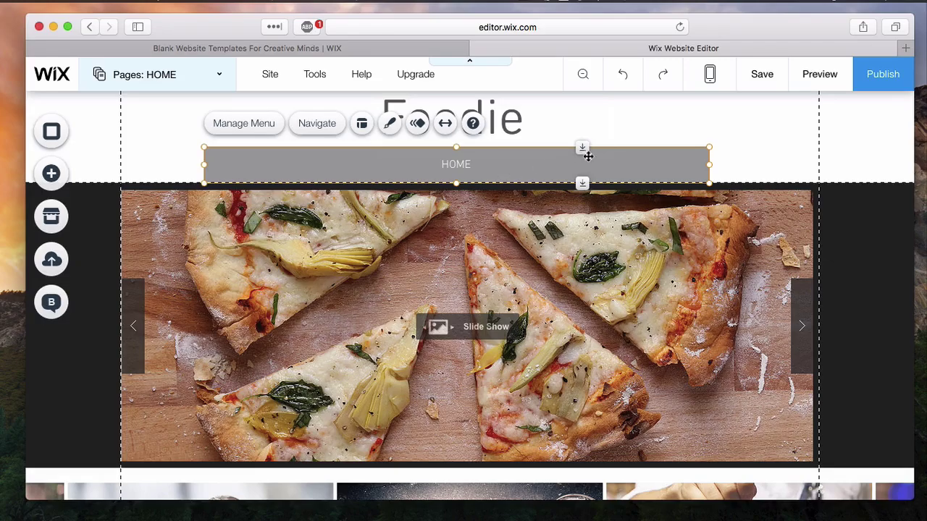
Step: Add a new page to the site and name it About
left_click(220, 77)
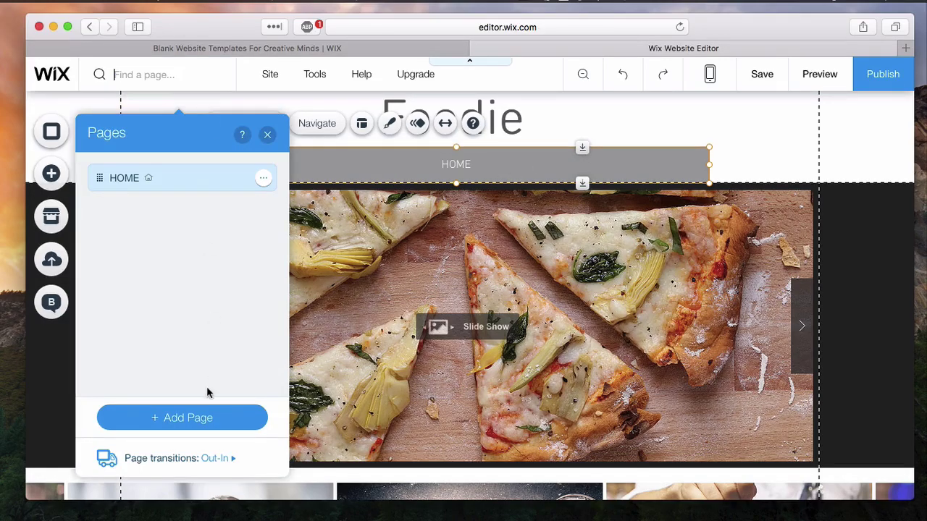
left_click(206, 415)
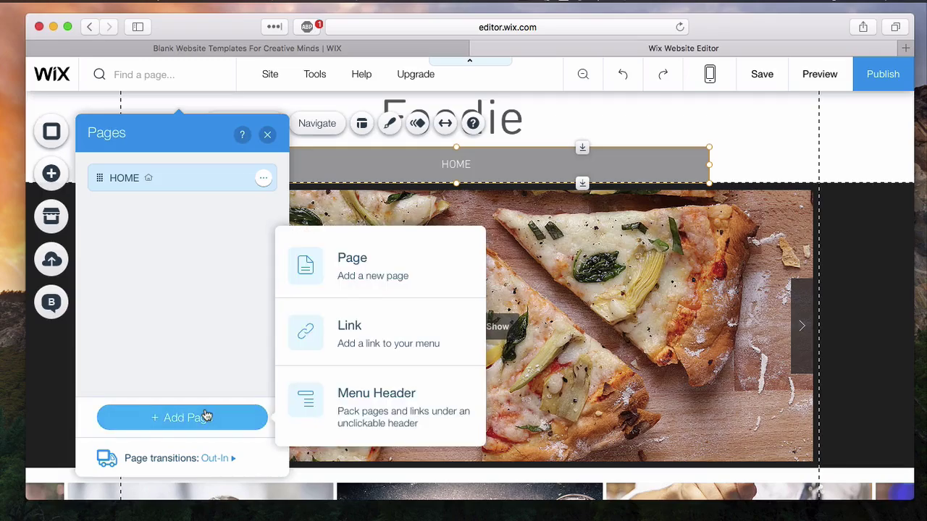
left_click(388, 266)
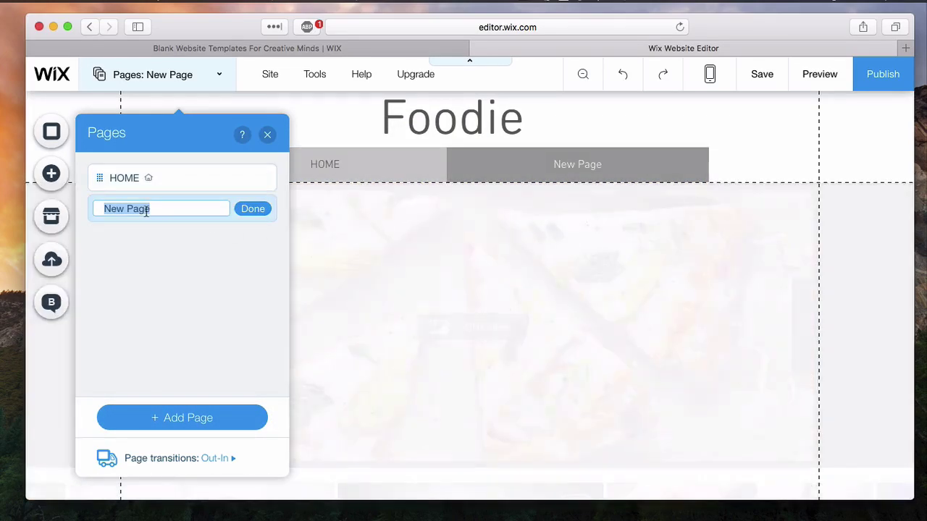
type("About")
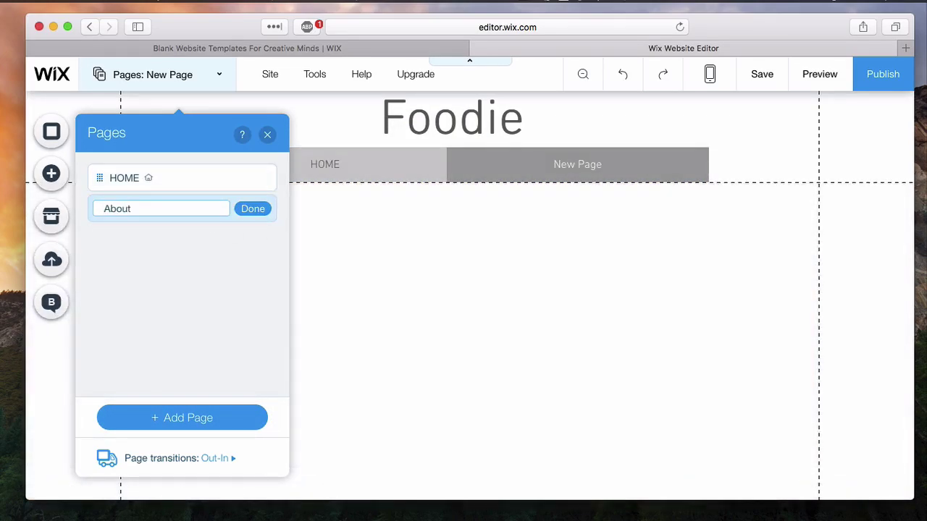
key("Return")
Step: Add another new page below About and name it Blog
left_click(178, 423)
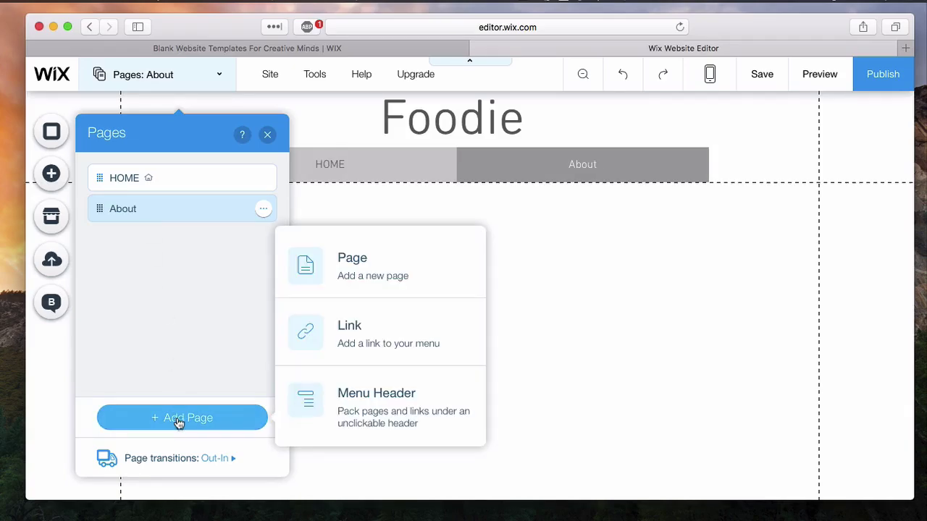
left_click(330, 284)
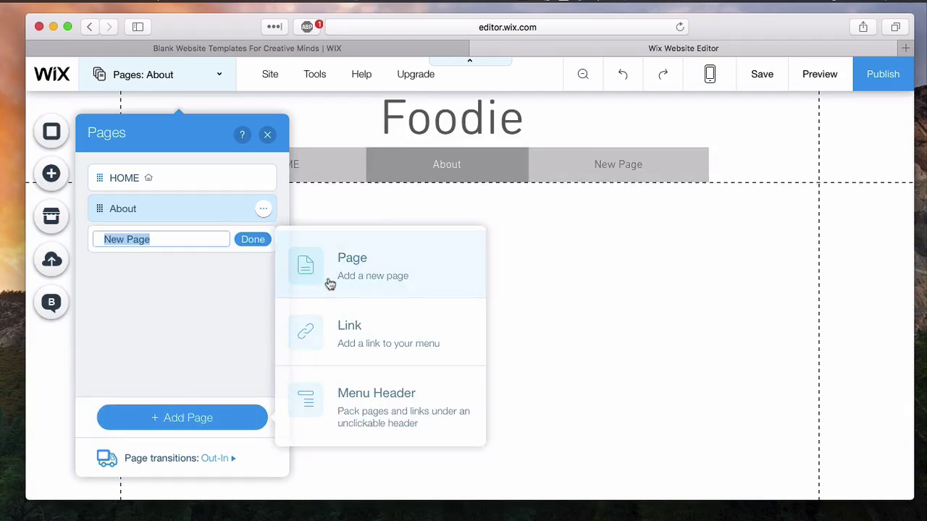
key("BackSpace")
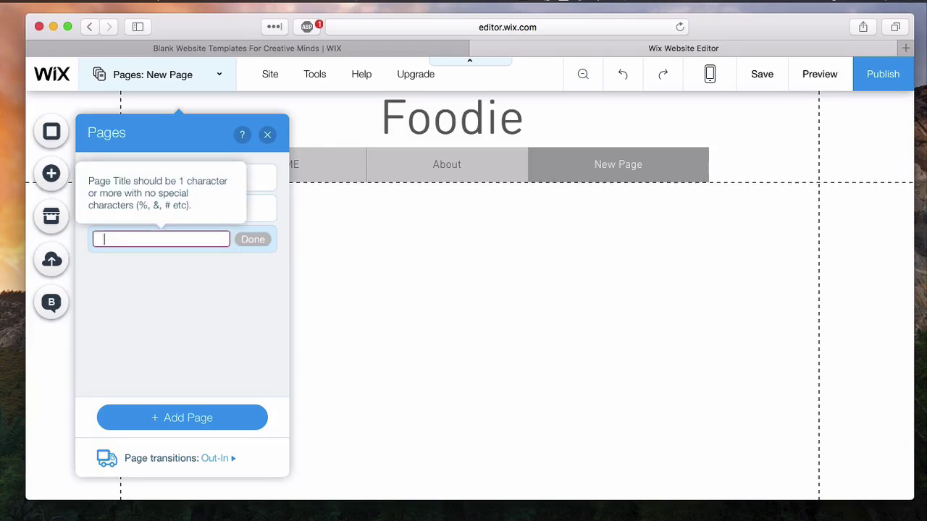
type("Blog")
key("Return")
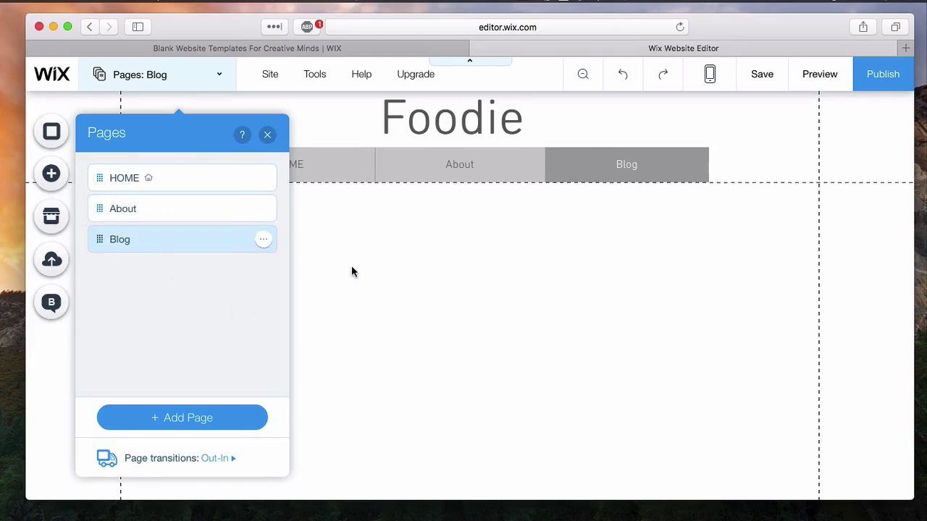
Step: Return to the HOME page and preview the site, examining the header menu, slideshow, drinks showcase strip and contact form
left_click(293, 165)
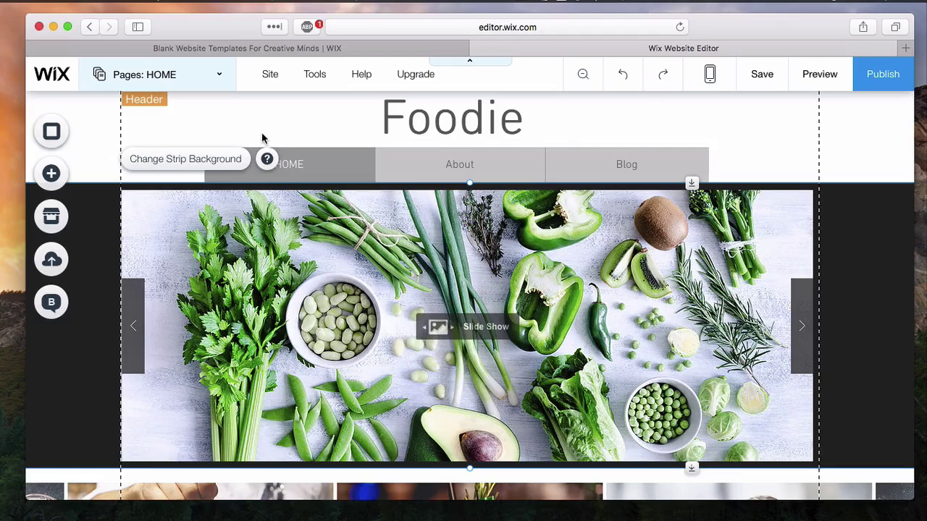
left_click(818, 79)
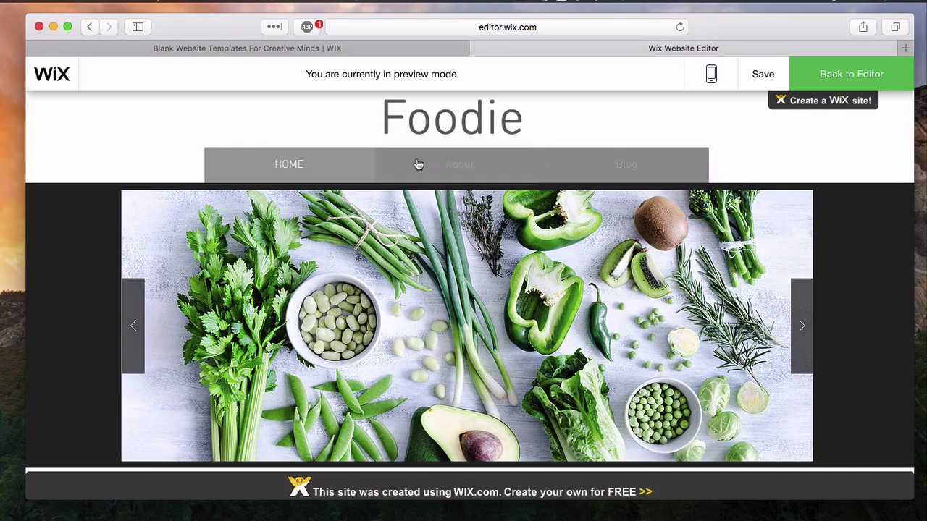
scroll(761, 394, "down", 5)
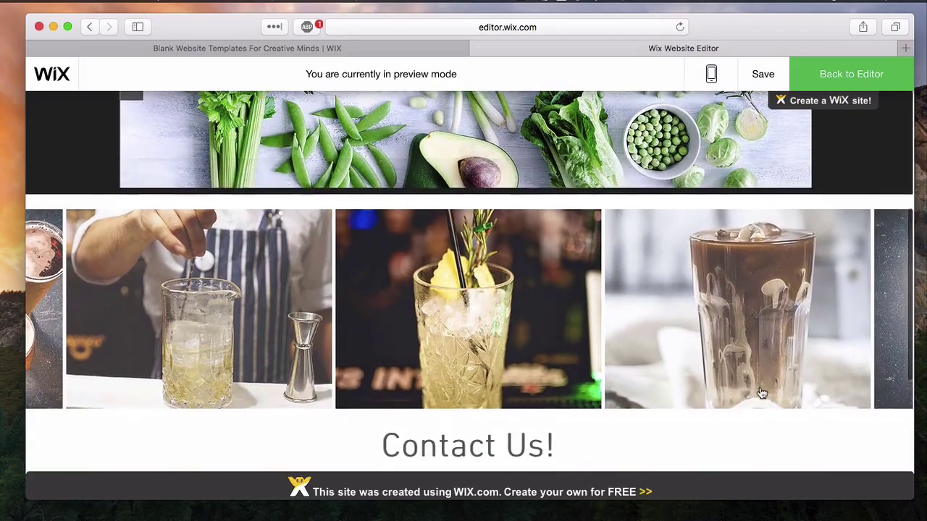
left_click(893, 286)
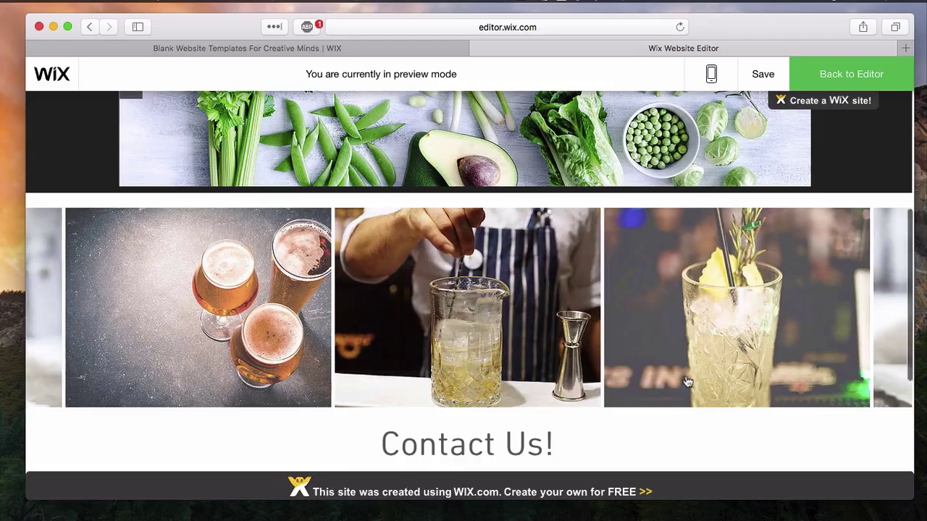
scroll(687, 383, "down", 3)
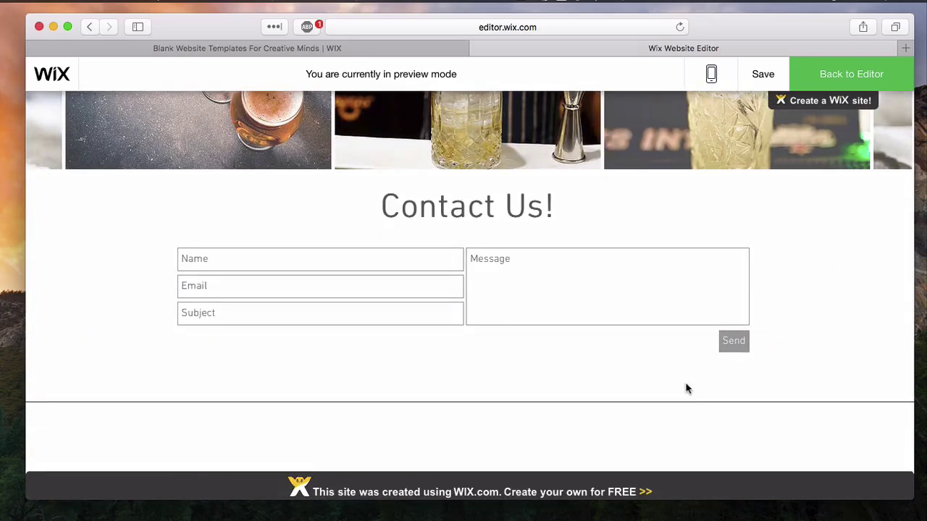
scroll(685, 387, "down", 1)
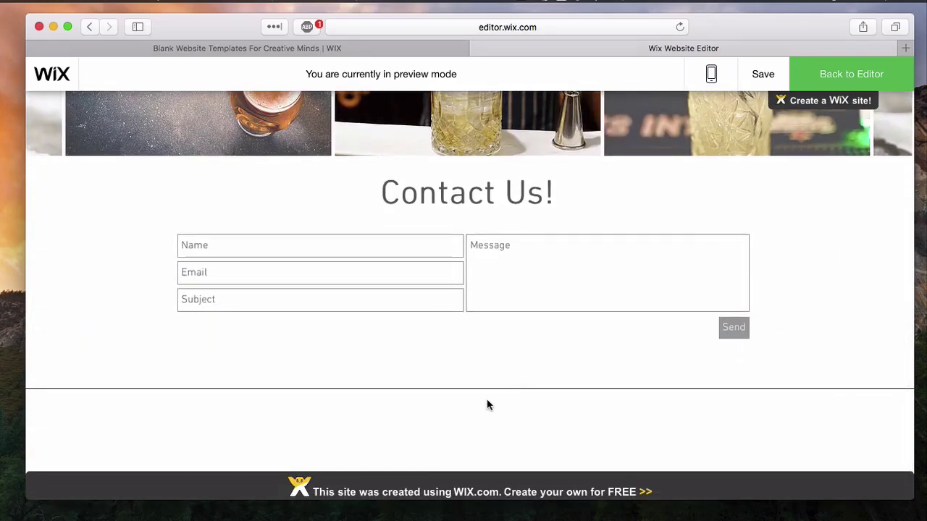
scroll(626, 387, "right", 1)
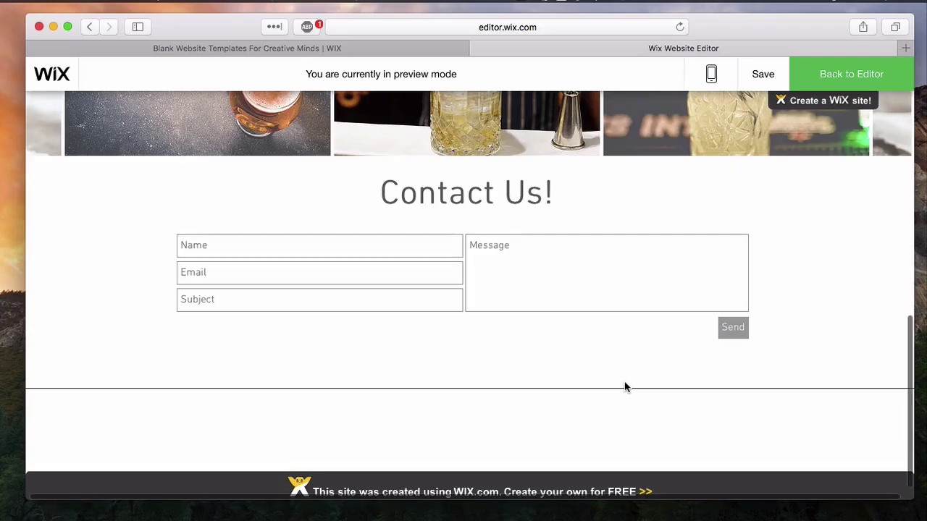
scroll(626, 387, "up", 2)
scroll(626, 387, "up", 5)
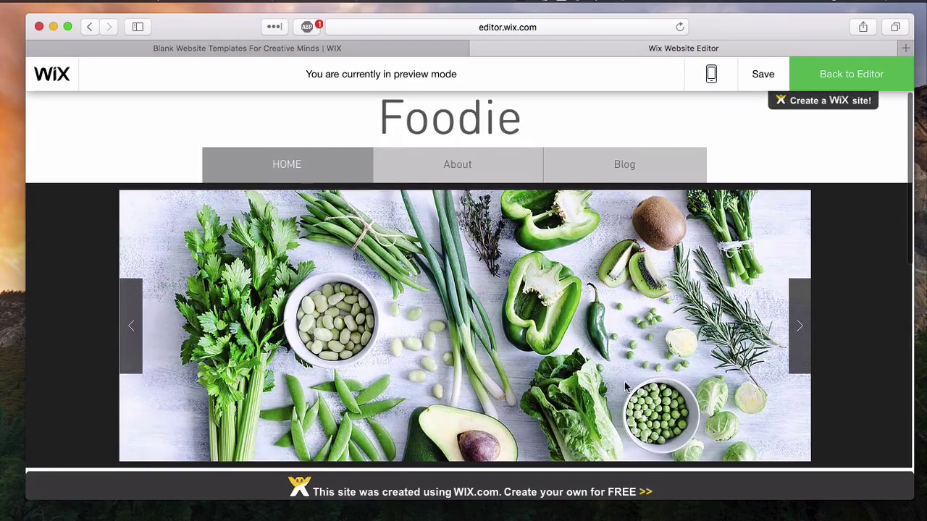